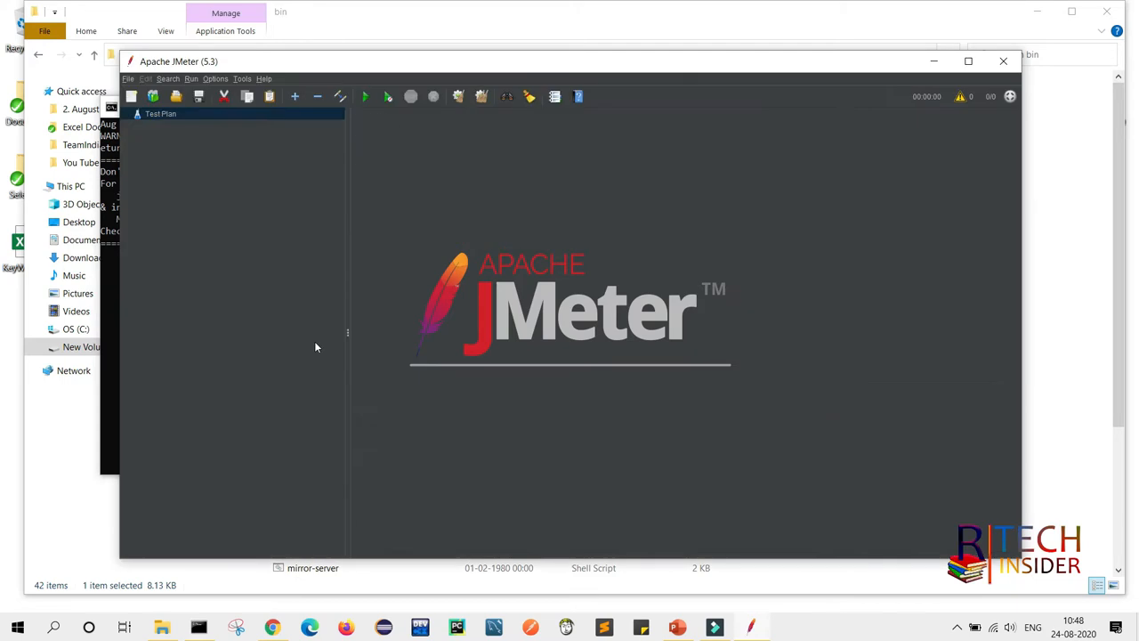
Step: Maximize the window and rename the test plan as "MyBlog" followed by the blogger's full name, without spaces
left_click(968, 61)
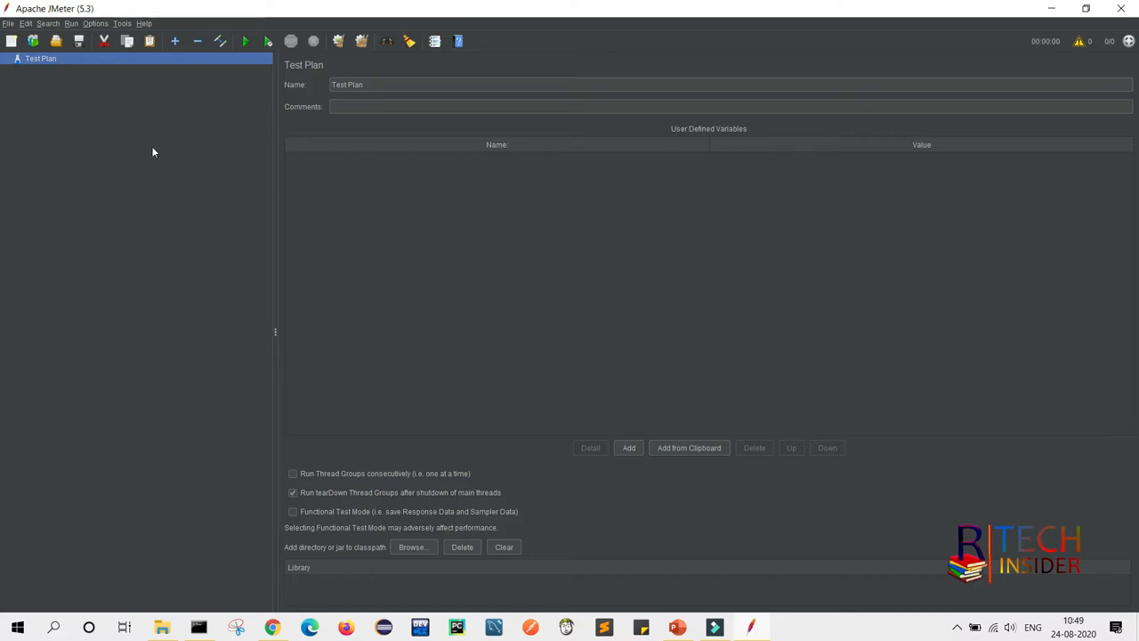
left_click(378, 85)
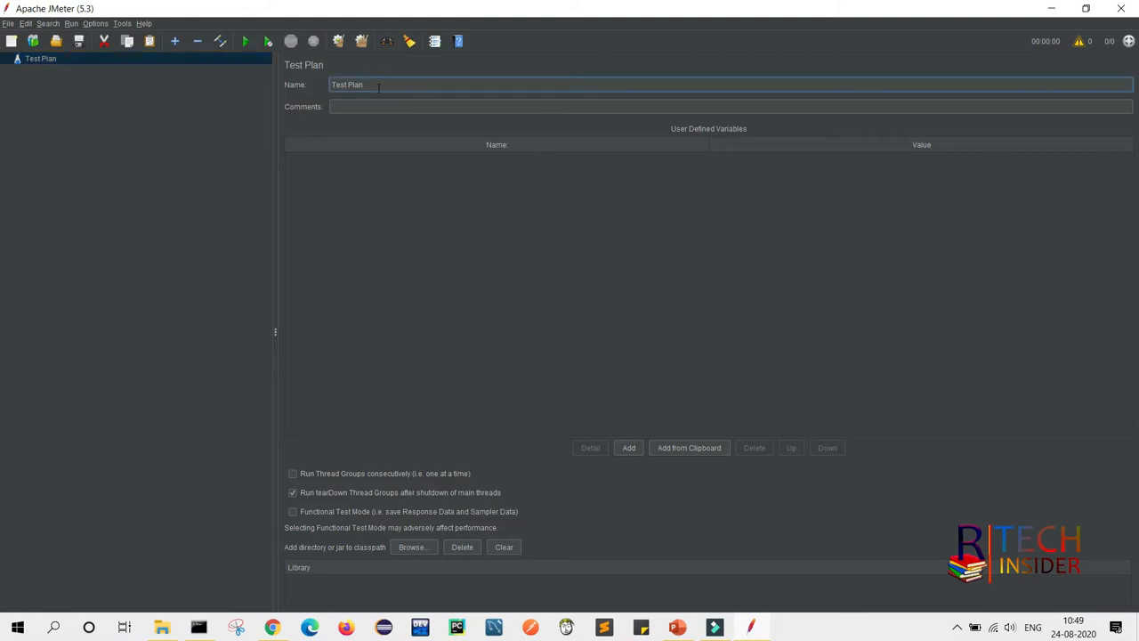
key("BackSpace")
key("BackSpace")
key("BackSpace")
key("BackSpace")
key("BackSpace")
key("BackSpace")
key("BackSpace")
key("BackSpace")
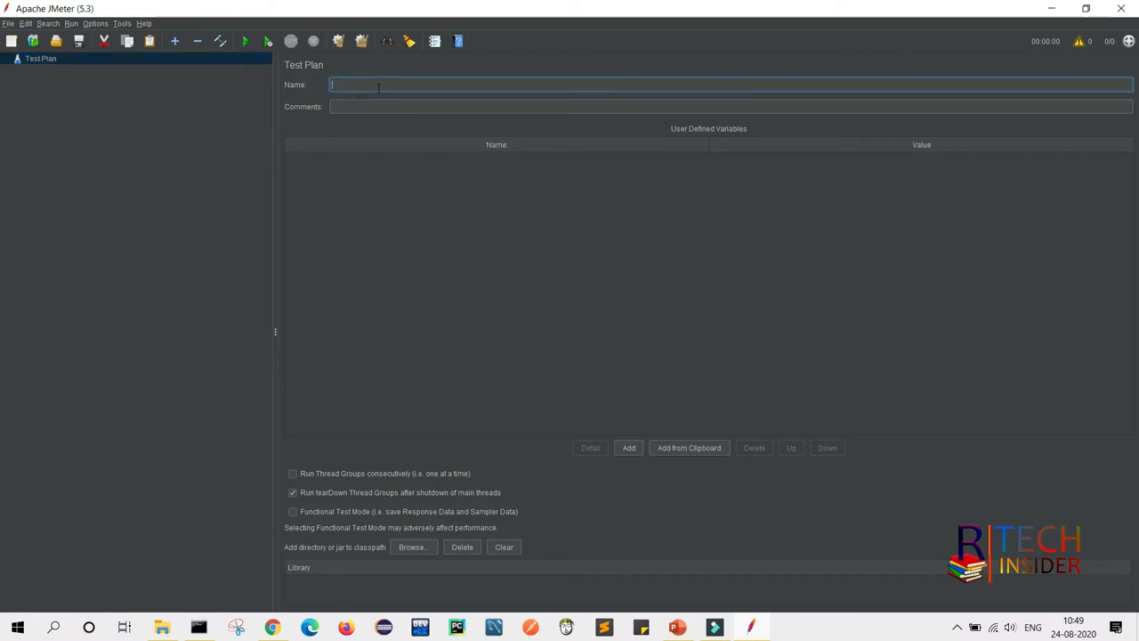
type("My")
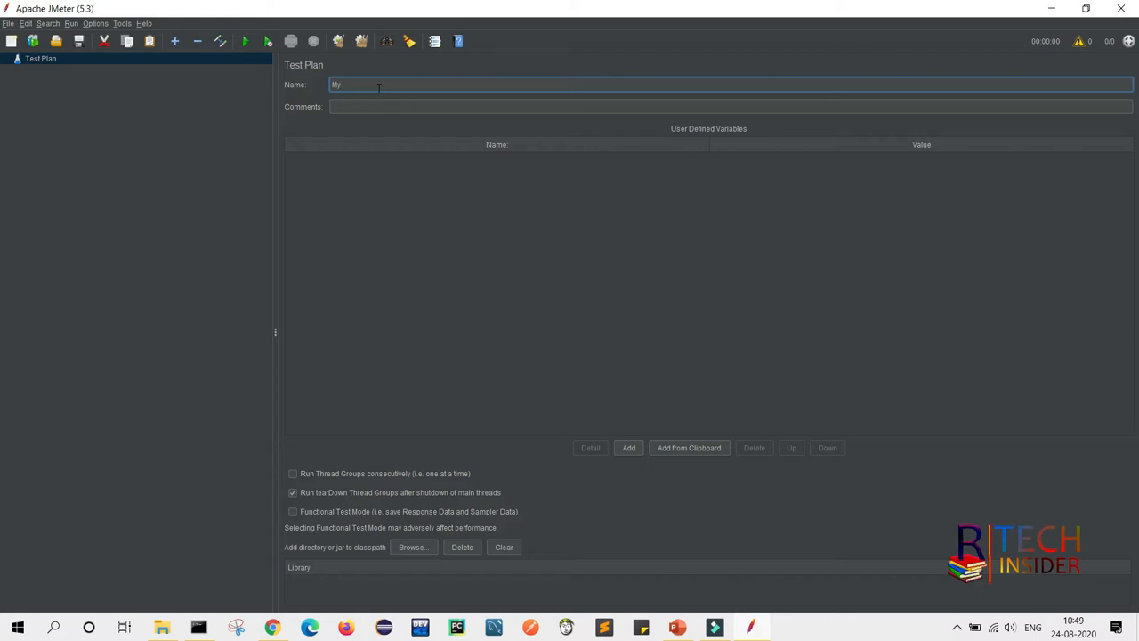
type("Blog")
type("Rah")
type("ulT")
type("ec")
Step: Enter the test plan comment "I am sharing my experience in blog"
left_click(340, 108)
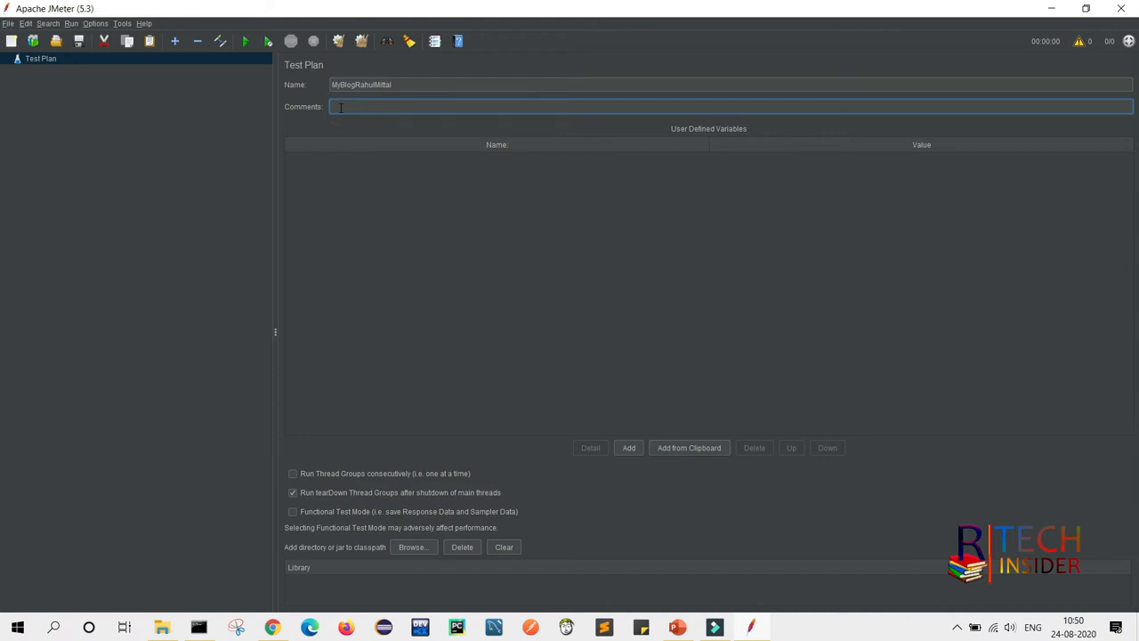
type("I am")
type(" cha")
key("BackSpace")
key("BackSpace")
key("BackSpace")
key("BackSpace")
type("sharing")
key("BackSpace")
key("BackSpace")
key("BackSpace")
type("ring my experience in blog")
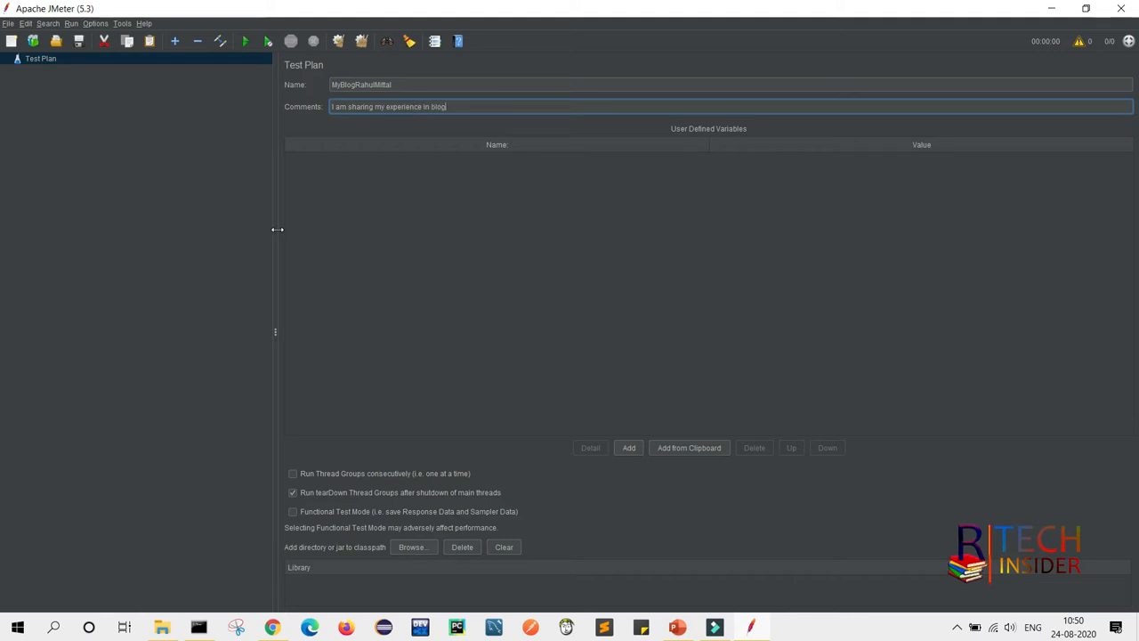
Step: Add a Thread Group to the test plan
right_click(122, 64)
left_click(69, 123)
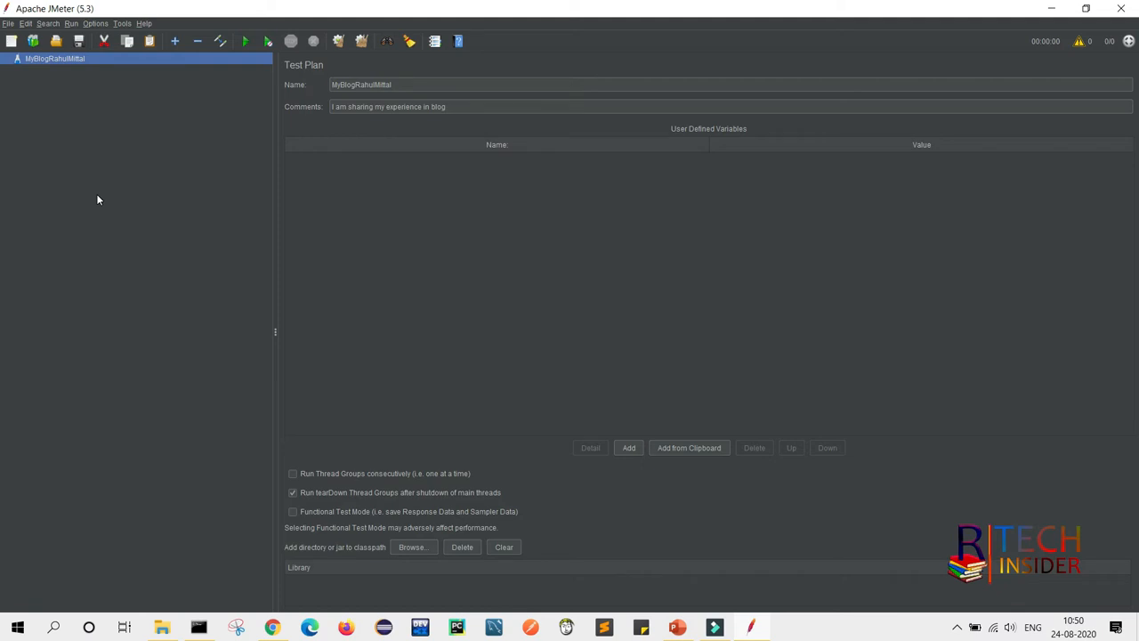
right_click(45, 59)
mouse_move(177, 67)
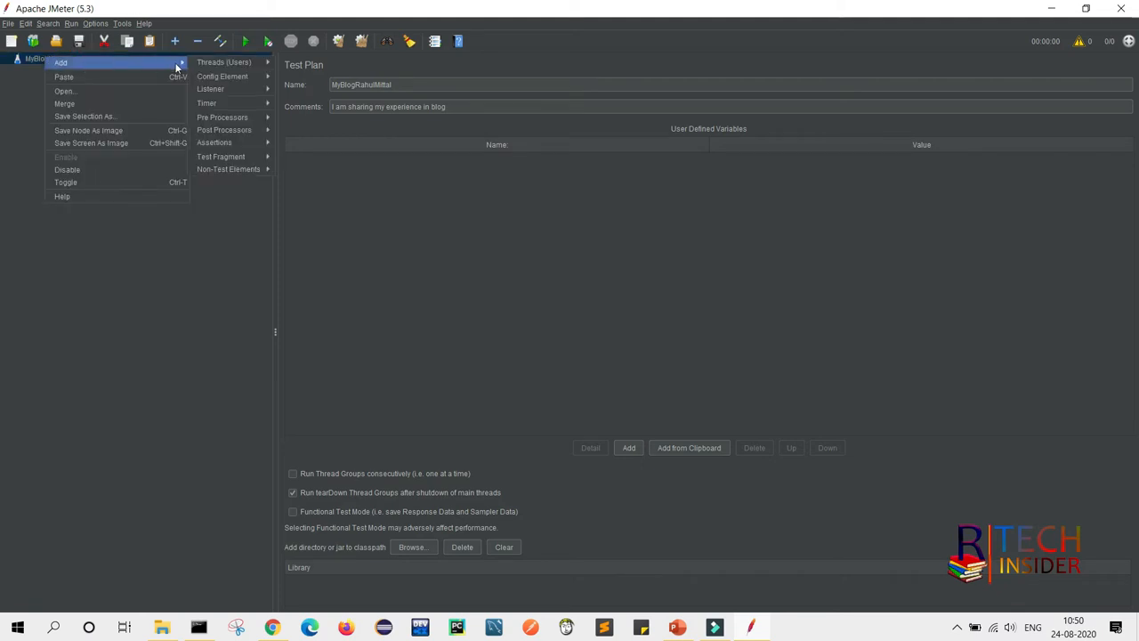
mouse_move(213, 69)
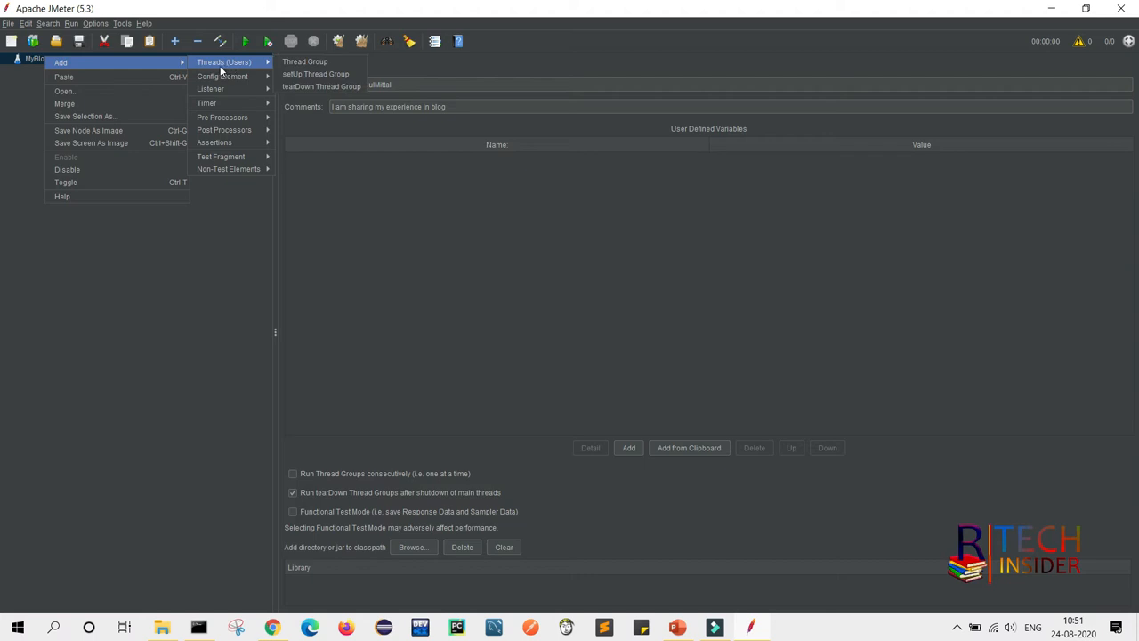
left_click(313, 62)
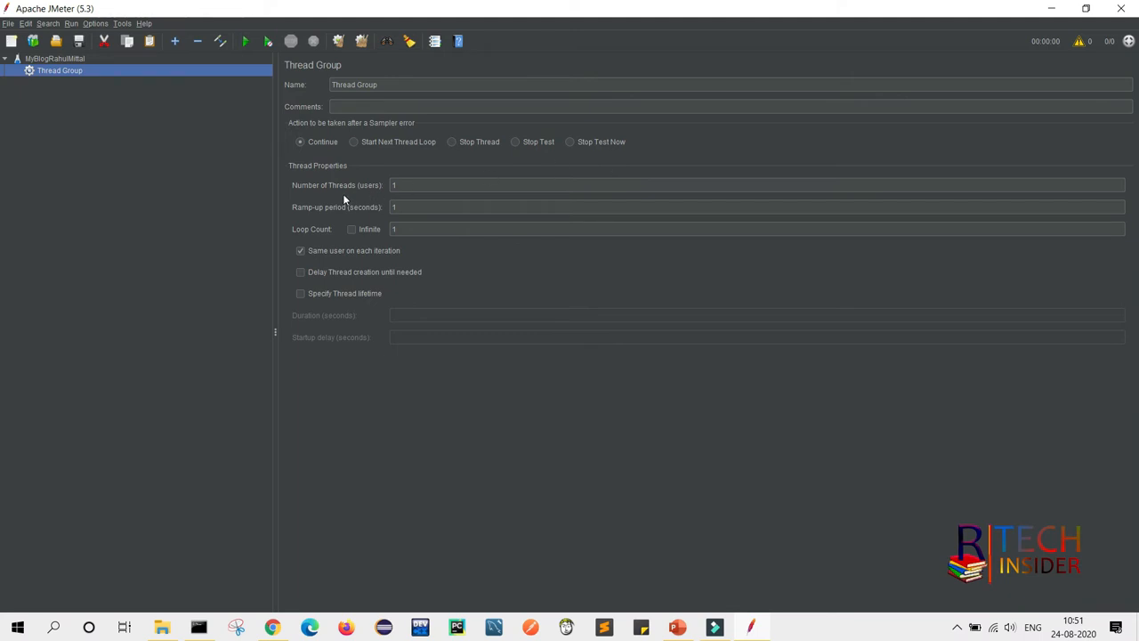
Step: Set the thread group's number of threads to 10 and its ramp-up period to 20 seconds
left_click(402, 187)
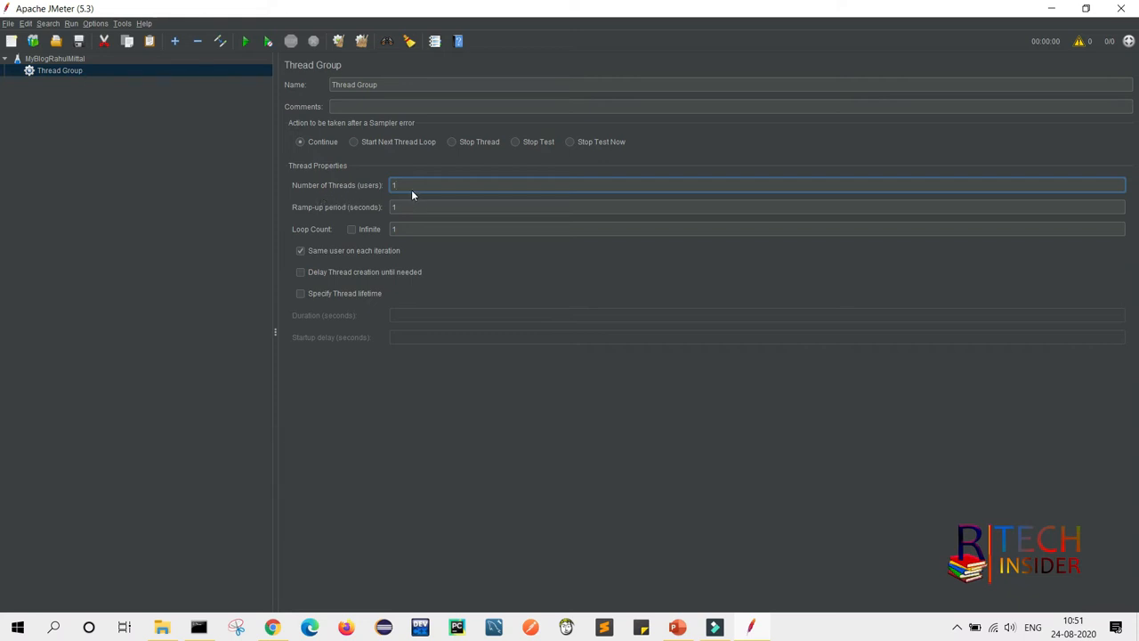
left_click(480, 258)
left_click(430, 209)
key("BackSpace")
type("20")
left_click(440, 264)
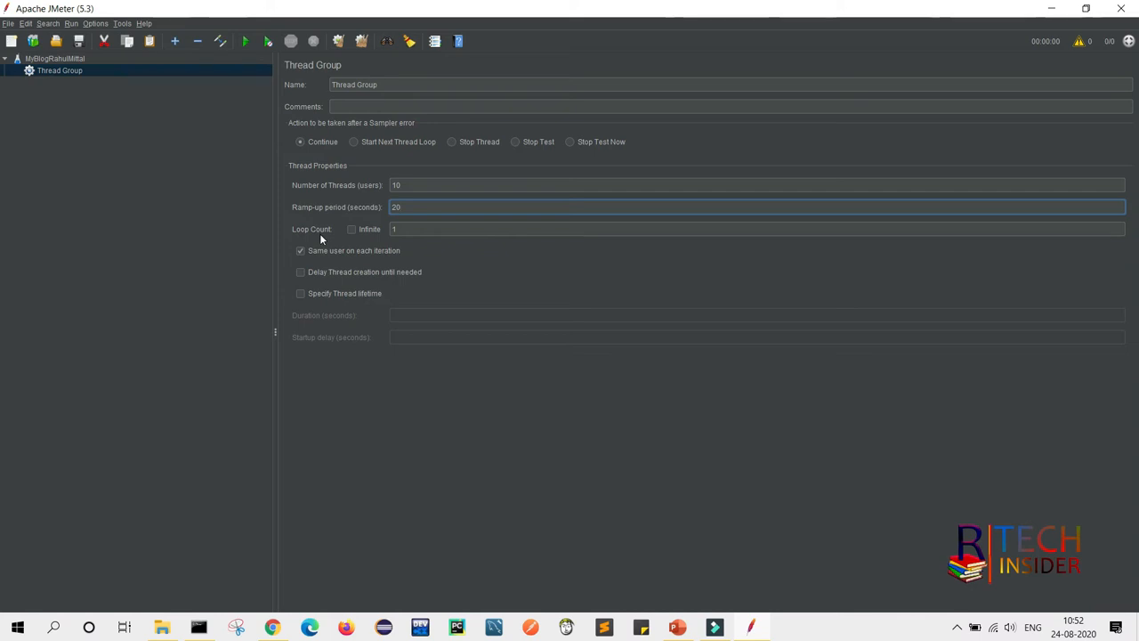
Step: Switch the thread group's loop count to infinite and back off
left_click(350, 230)
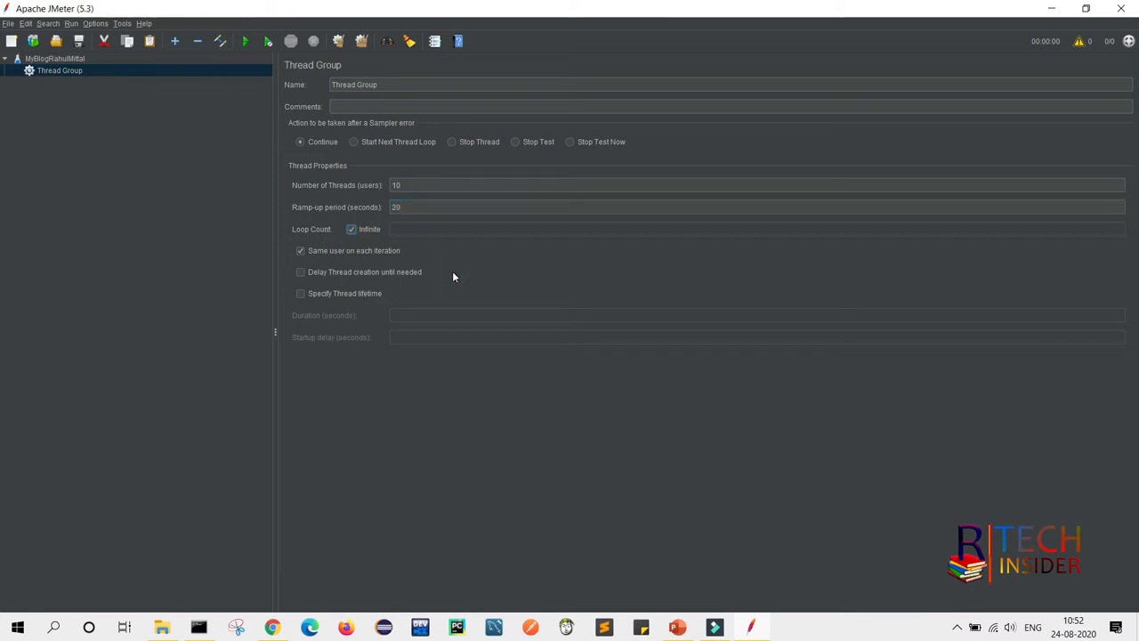
left_click(350, 229)
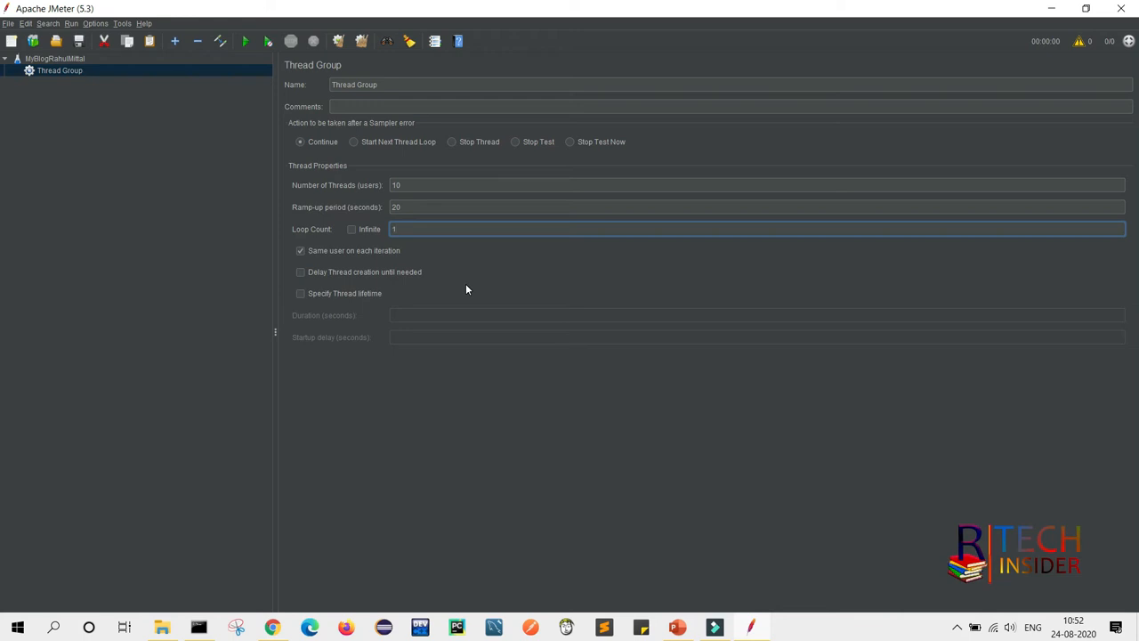
left_click(498, 278)
left_click(499, 278)
Step: Add an HTTP Request sampler to the thread group
right_click(38, 75)
mouse_move(167, 79)
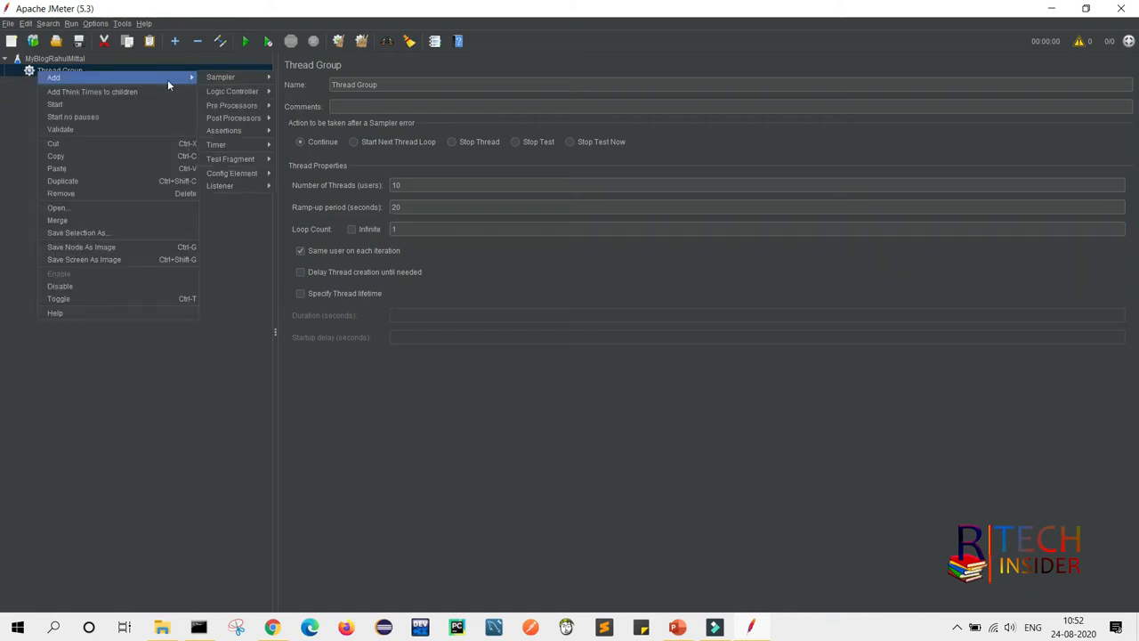
mouse_move(233, 83)
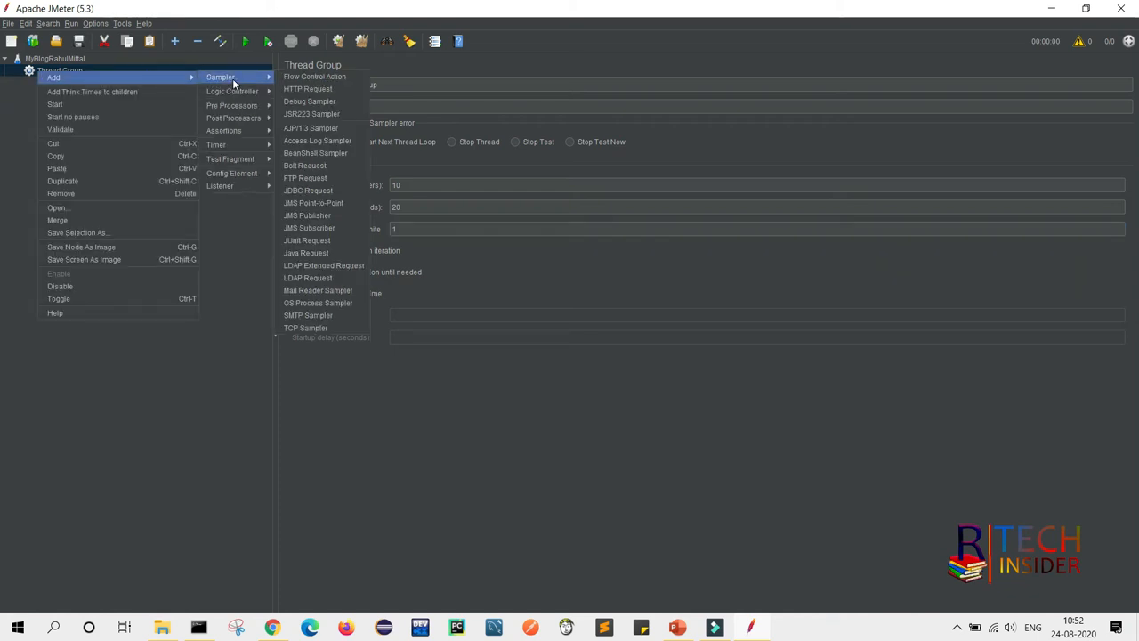
left_click(316, 92)
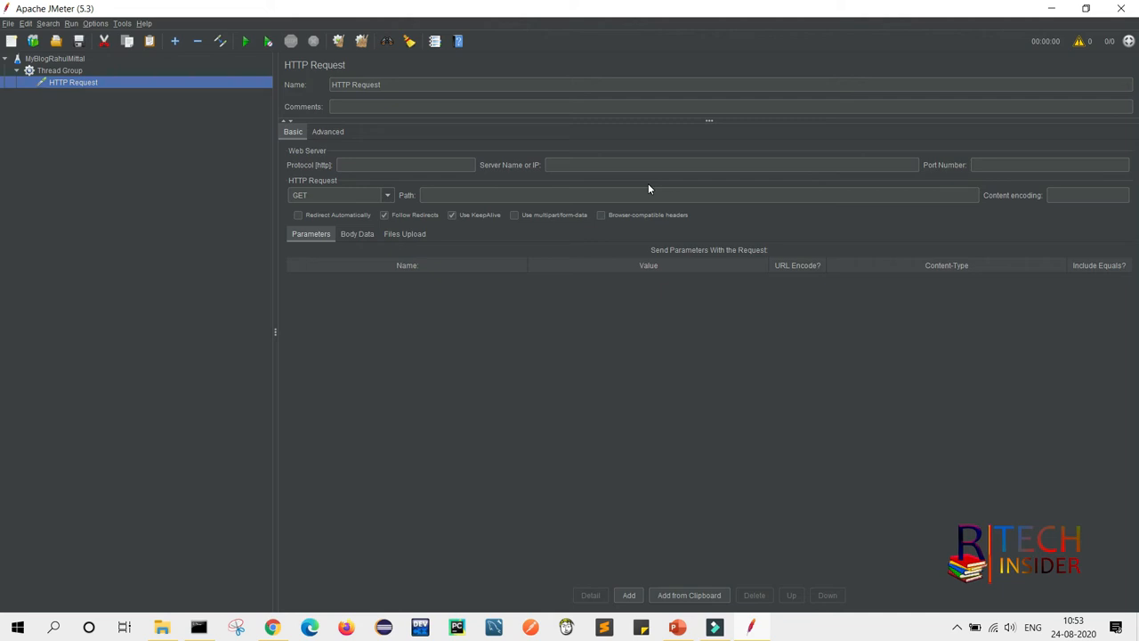
Step: Copy the full URL of the JMeter installation blog post from Chrome and paste it as the HTTP request's server name
left_click(588, 162)
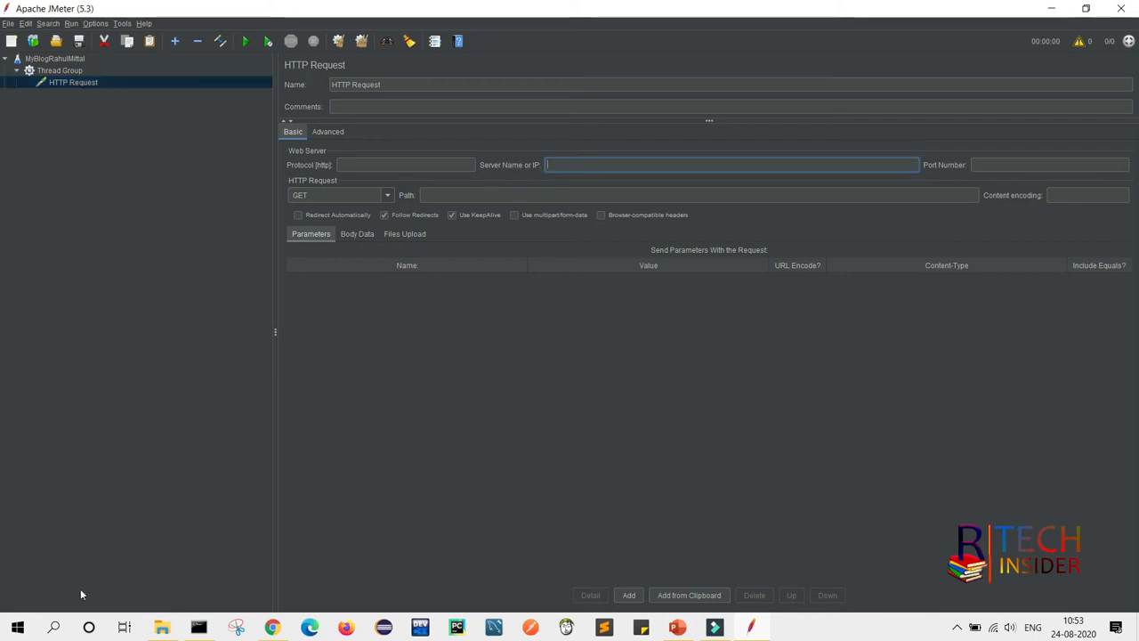
left_click(271, 628)
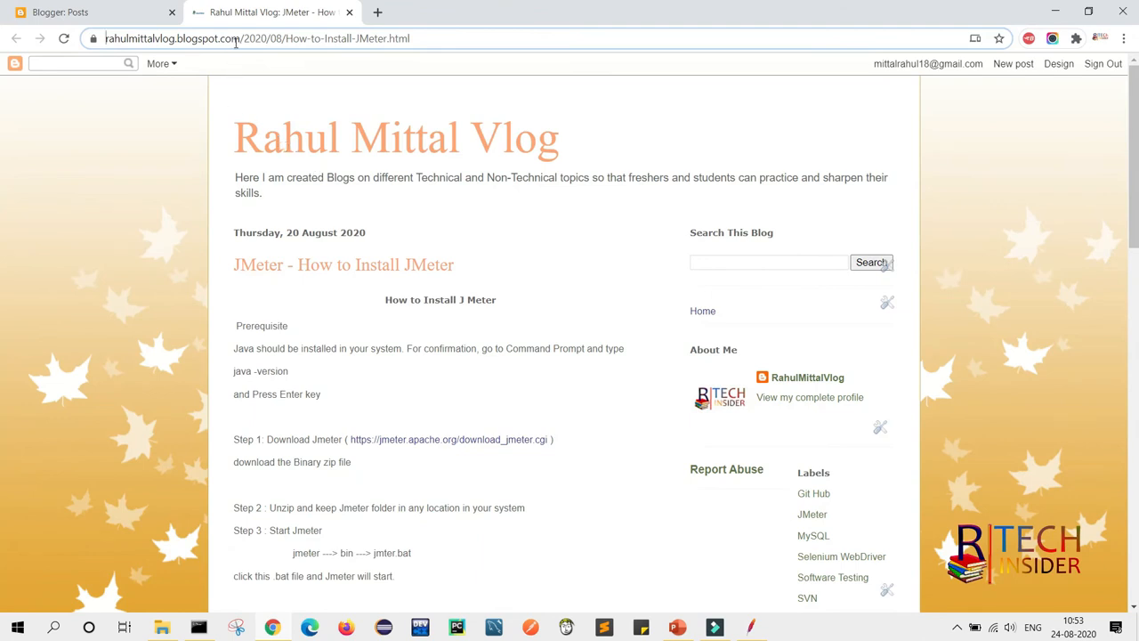
left_click_drag(238, 38, 196, 38)
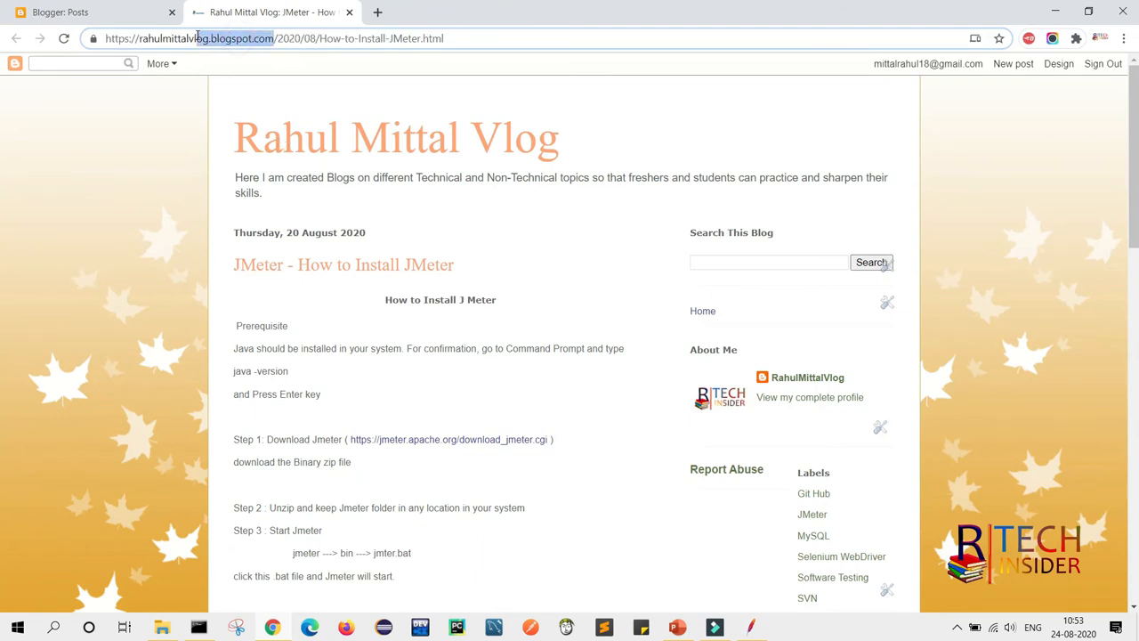
left_click_drag(482, 39, 97, 51)
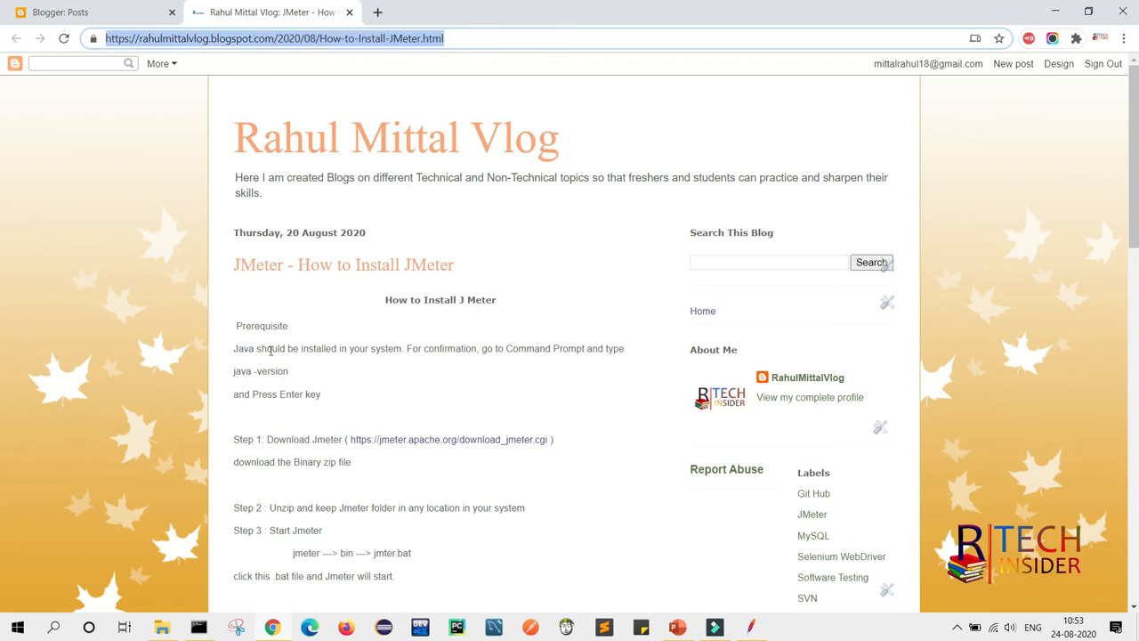
key("alt+Tab")
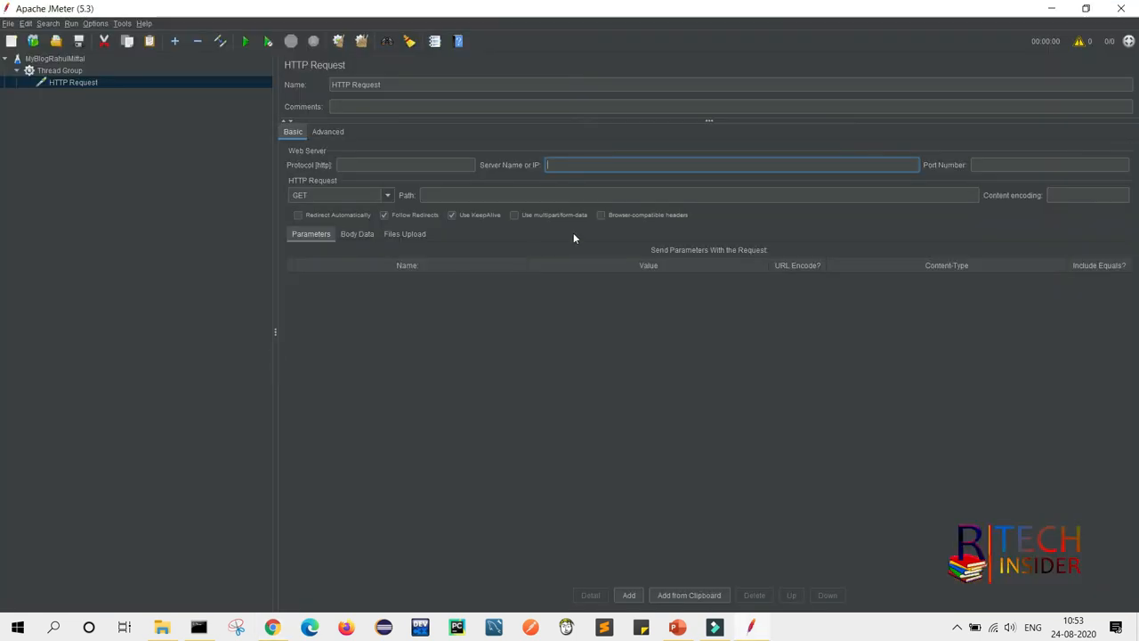
type("https://rahulmittalvlog.blogspot.com/2020/08/How-to-install-JMeter.html")
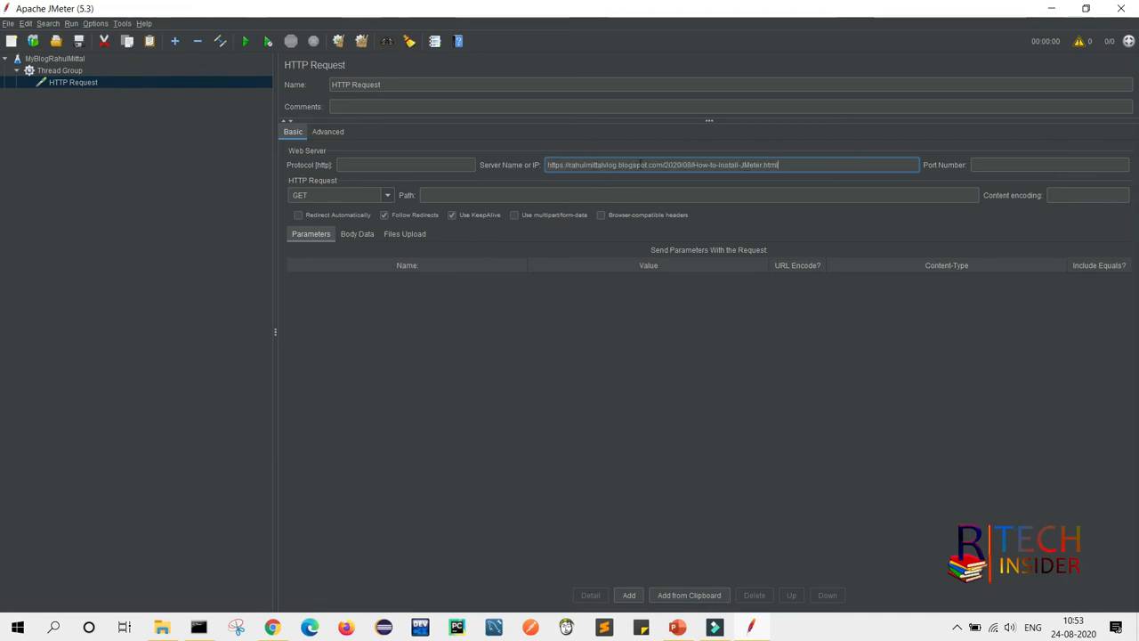
left_click(569, 166)
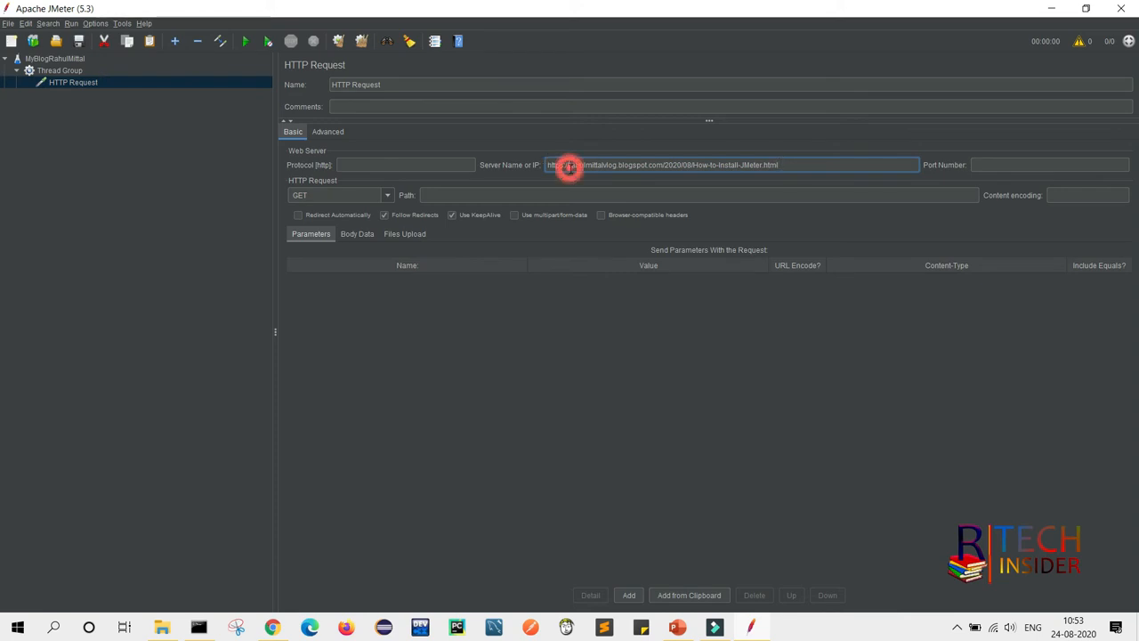
key("BackSpace")
key("BackSpace")
key("BackSpace")
key("BackSpace")
key("BackSpace")
key("BackSpace")
key("BackSpace")
key("BackSpace")
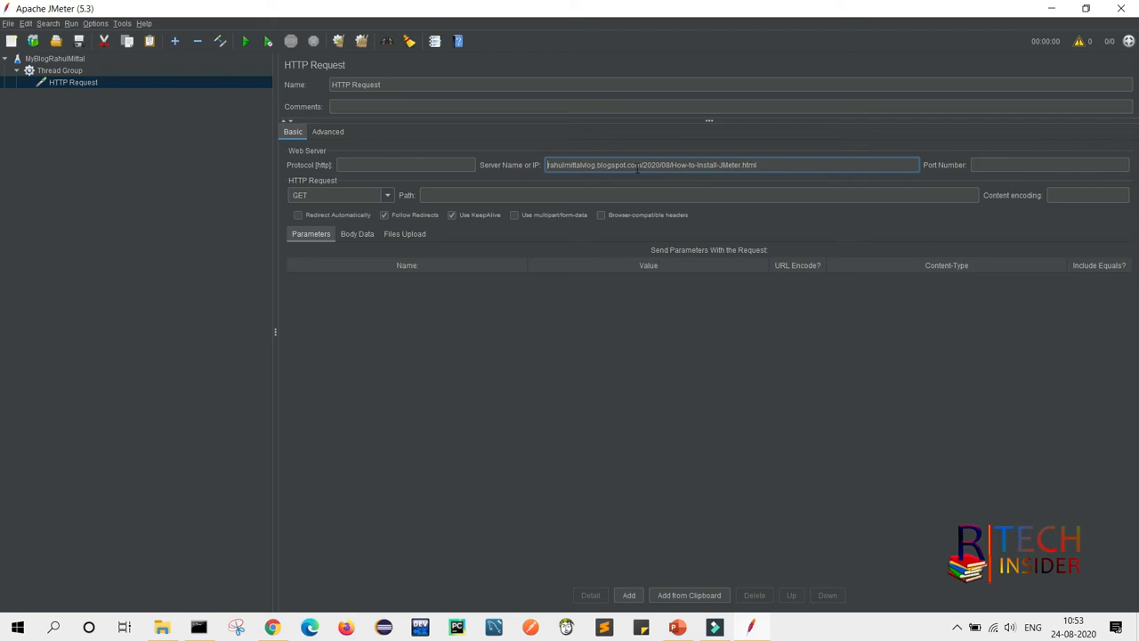
Step: Move "/2020/08/How-to-Install-JMeter.html" out of the server name and into the HTTP request's path
left_click_drag(642, 164, 767, 164)
key("ctrl+c")
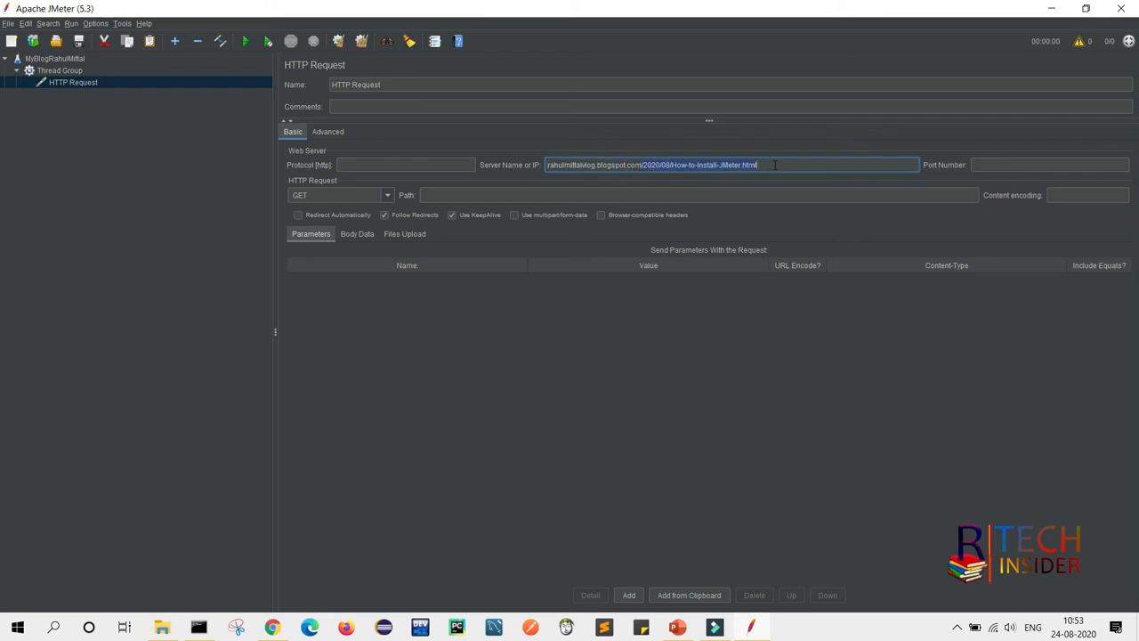
key("BackSpace")
left_click(443, 194)
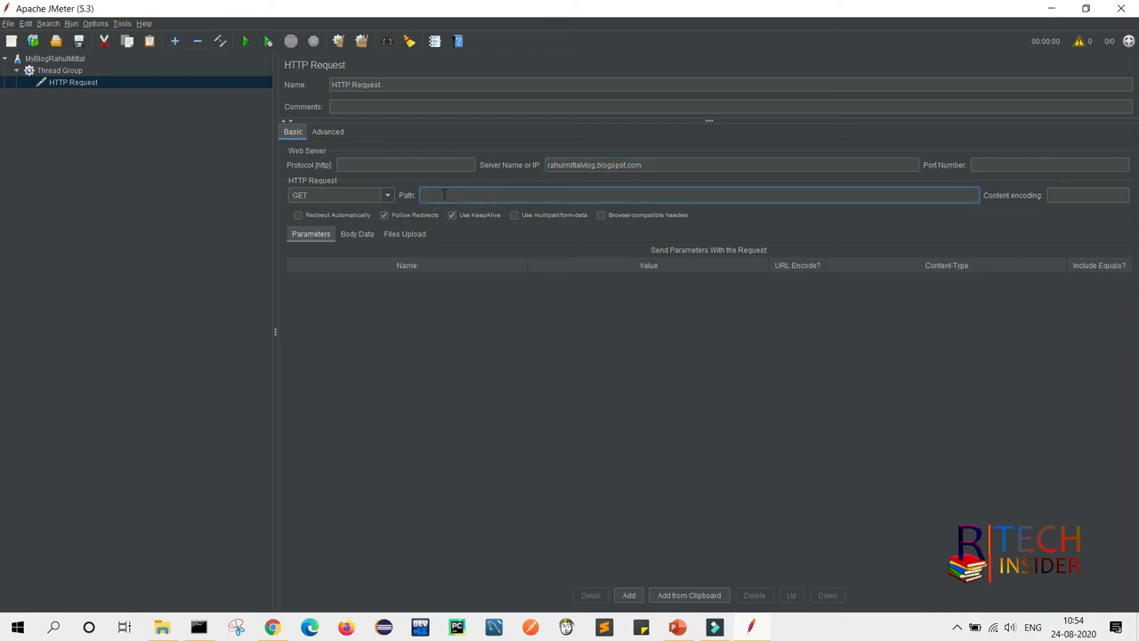
key("ctrl+v")
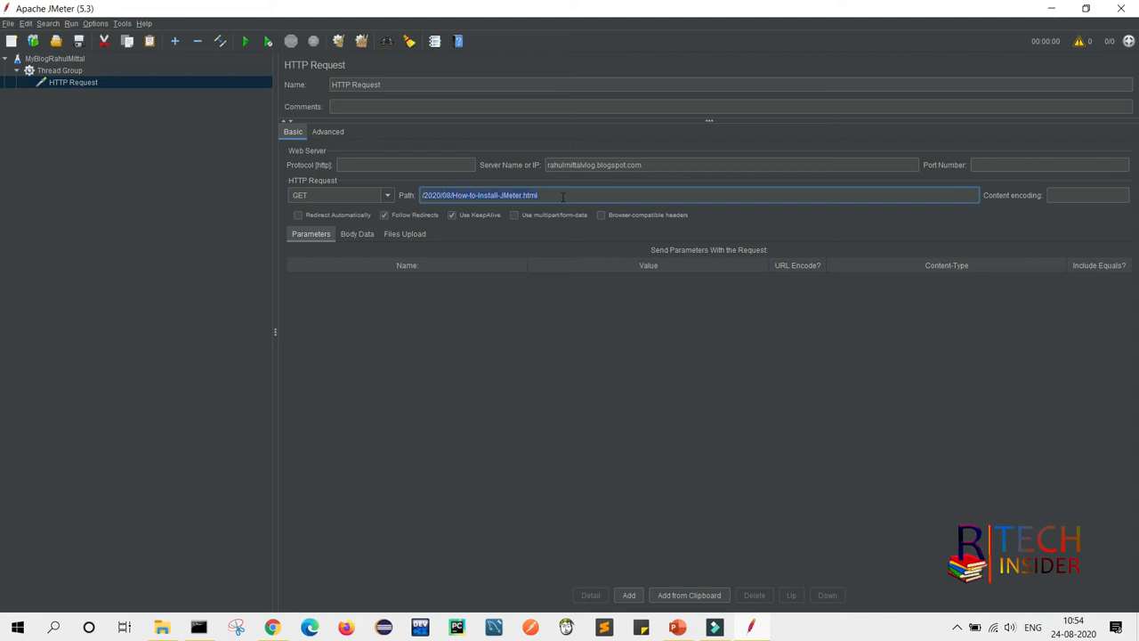
type("/")
type("2020/08/How-to-Install-JMeter.html")
Step: Recheck the thread group and HTTP request settings and add a View Results Tree listener to the thread group
left_click(59, 71)
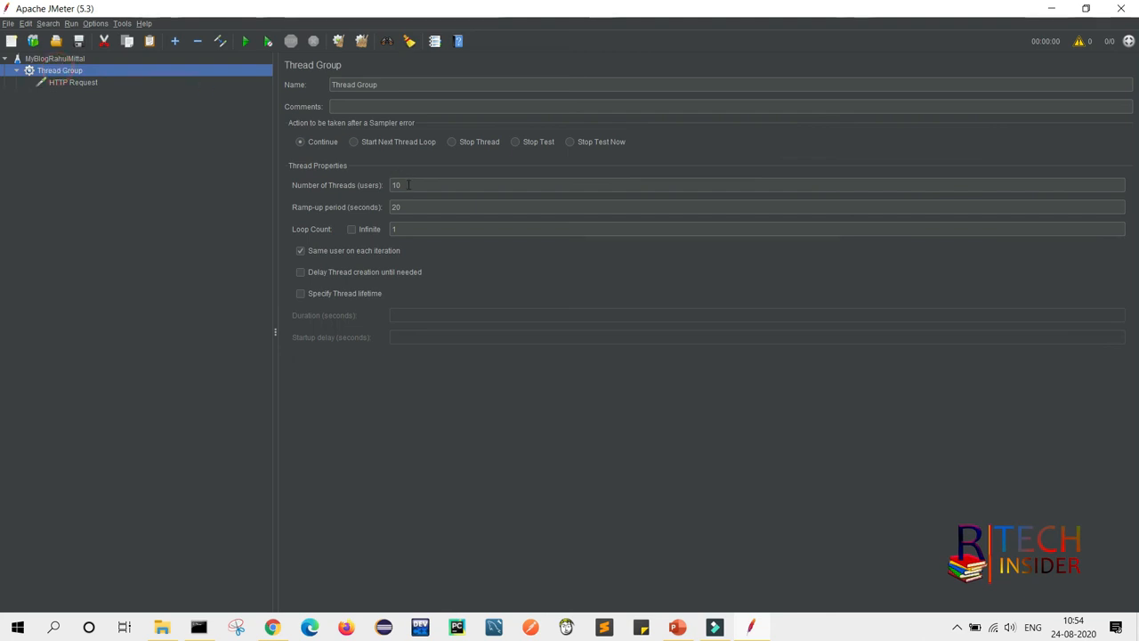
left_click(86, 83)
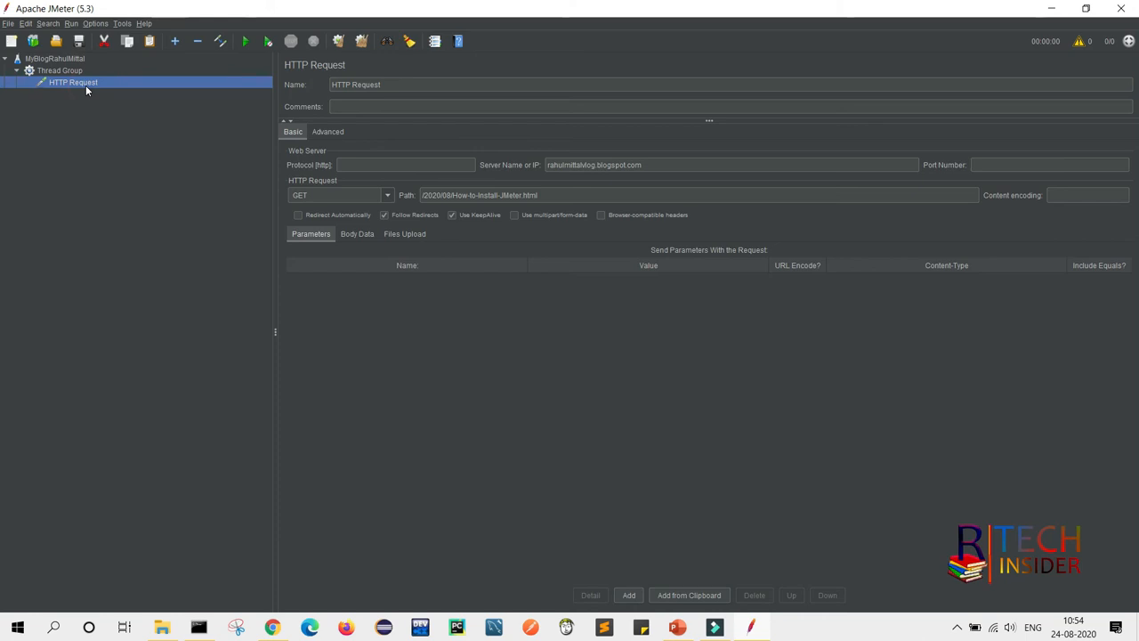
left_click(66, 71)
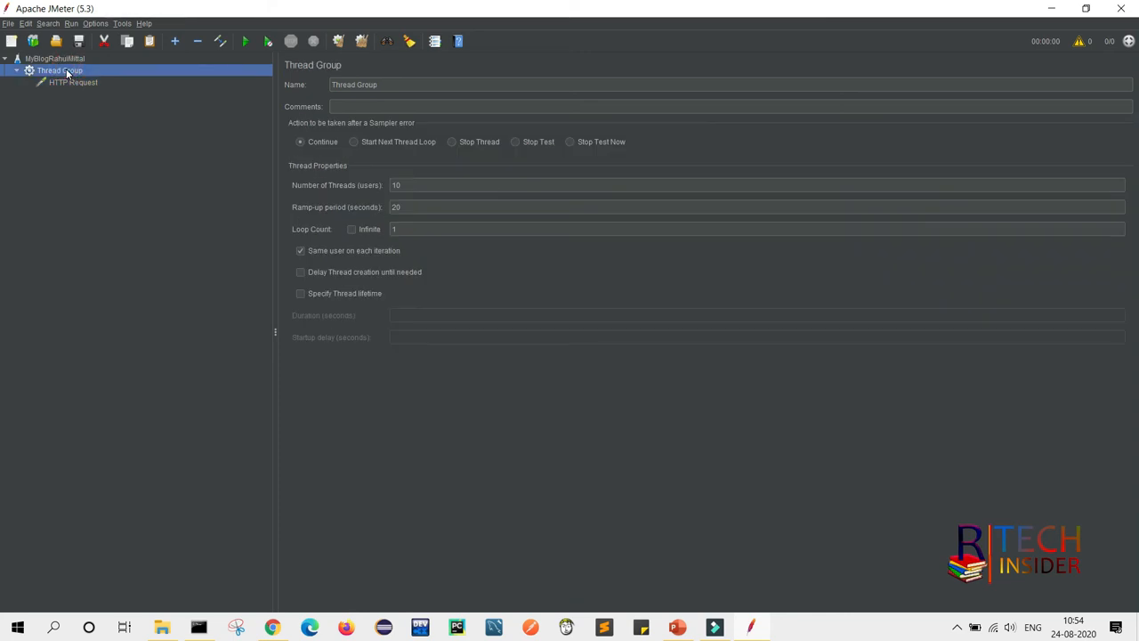
right_click(67, 72)
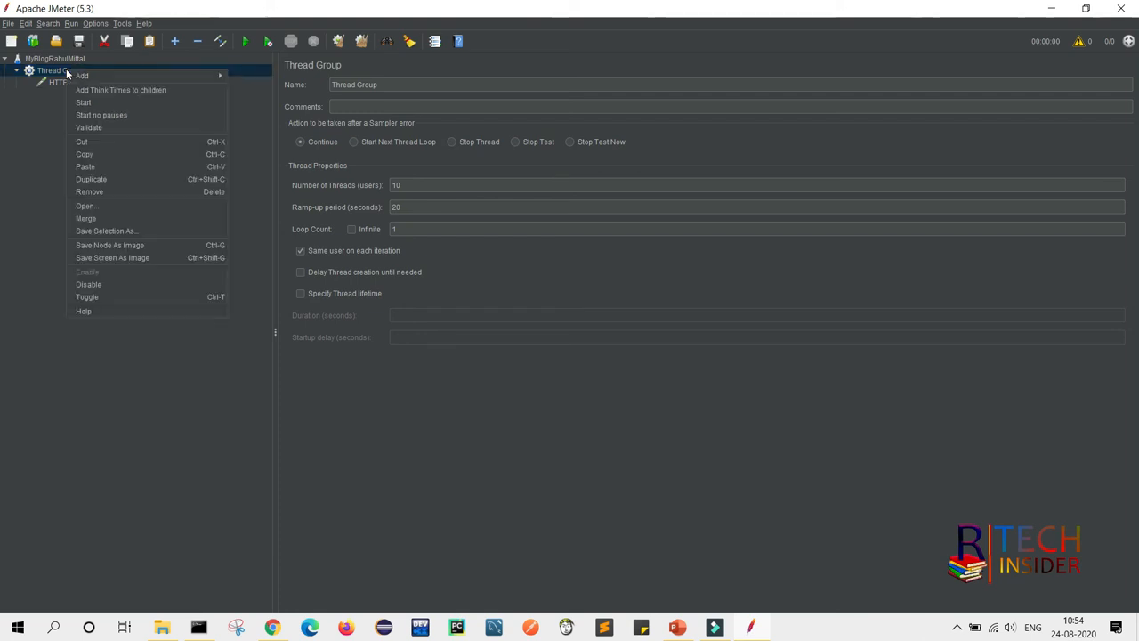
mouse_move(206, 75)
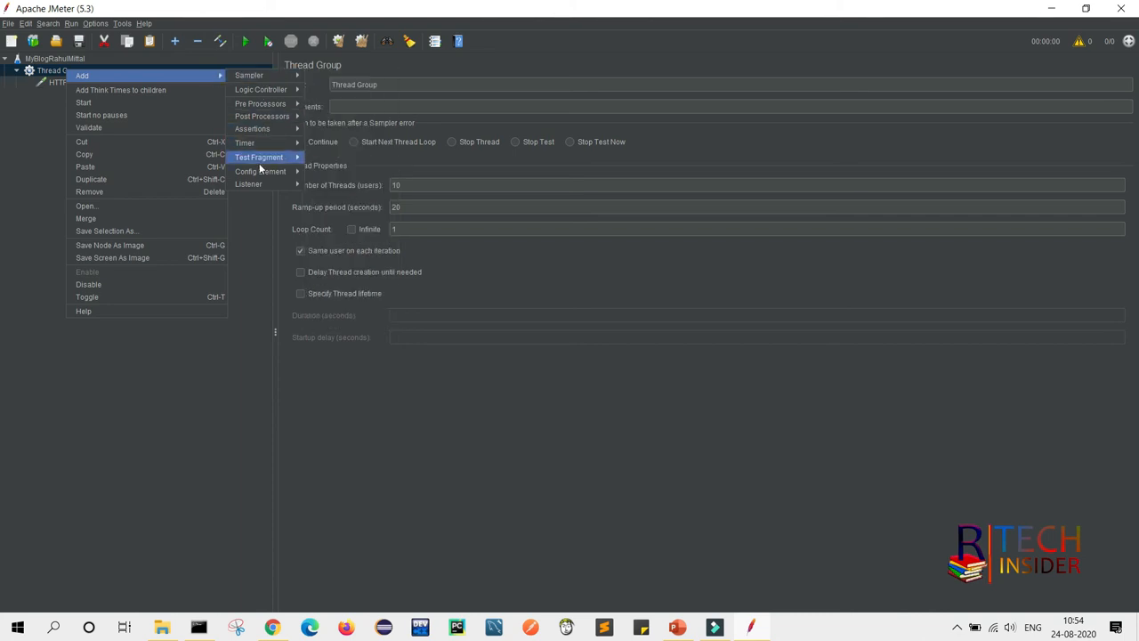
left_click(256, 183)
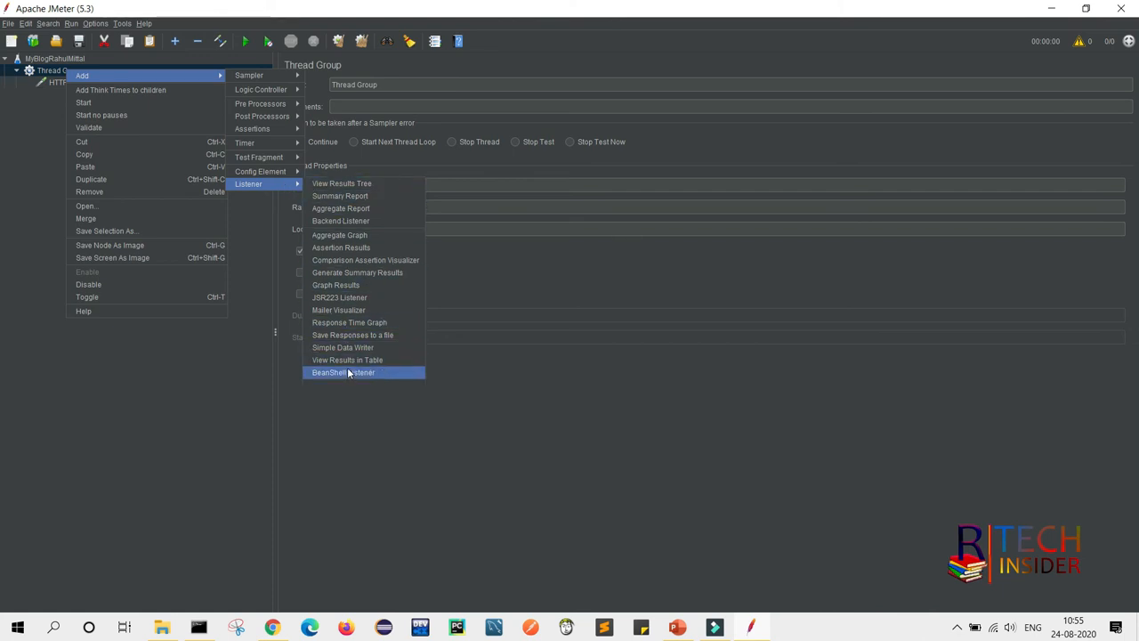
left_click(342, 184)
Step: Add a View Results in Table listener to the thread group
right_click(63, 70)
mouse_move(205, 75)
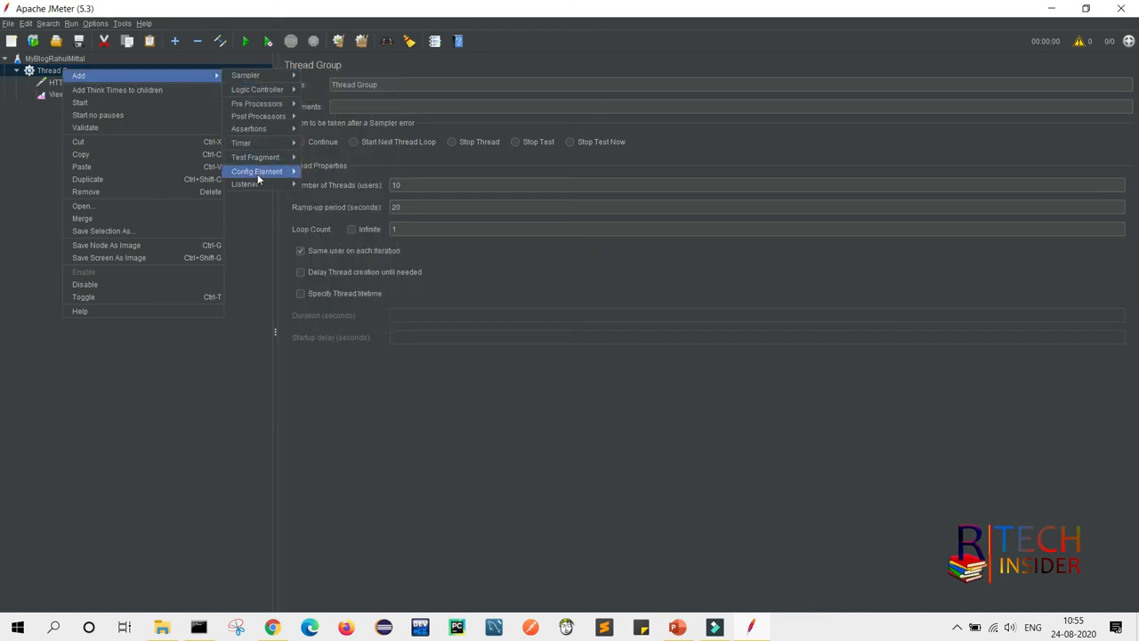
mouse_move(273, 185)
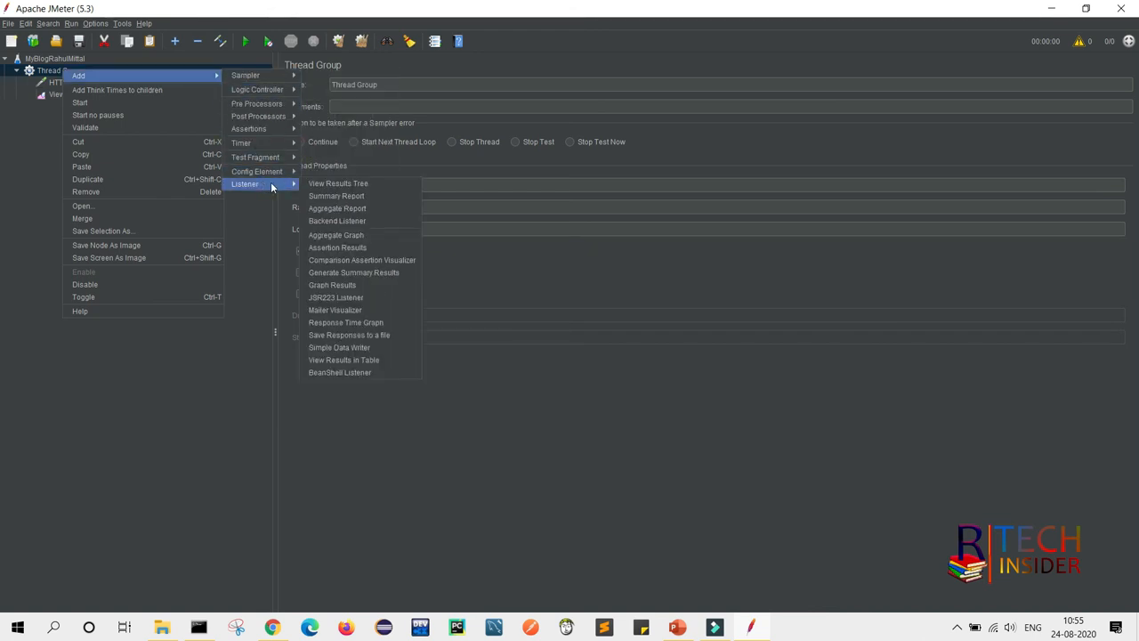
left_click(360, 361)
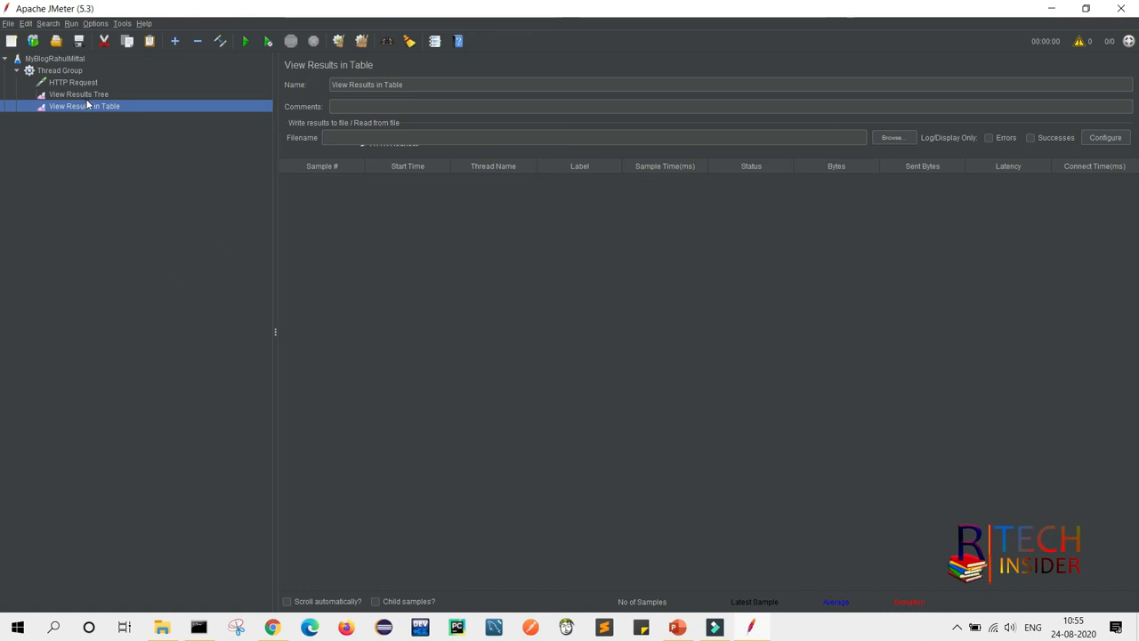
Step: Save the test plan under its suggested .jmx file name in the JMeter\Practice folder on drive E and run the test
left_click(73, 60)
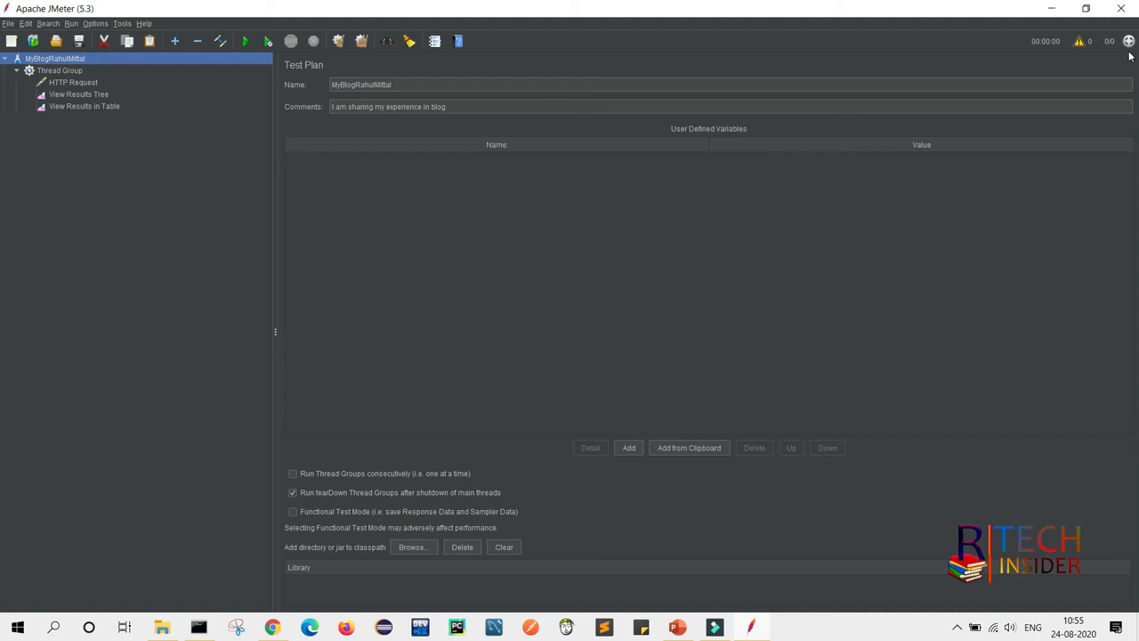
left_click(244, 41)
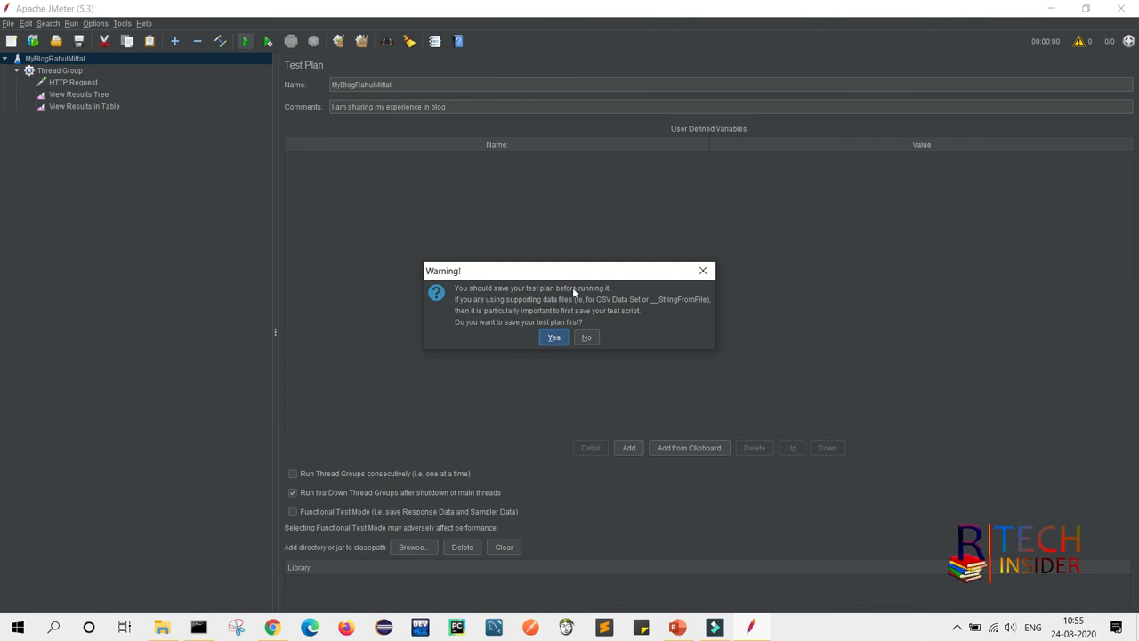
left_click(555, 338)
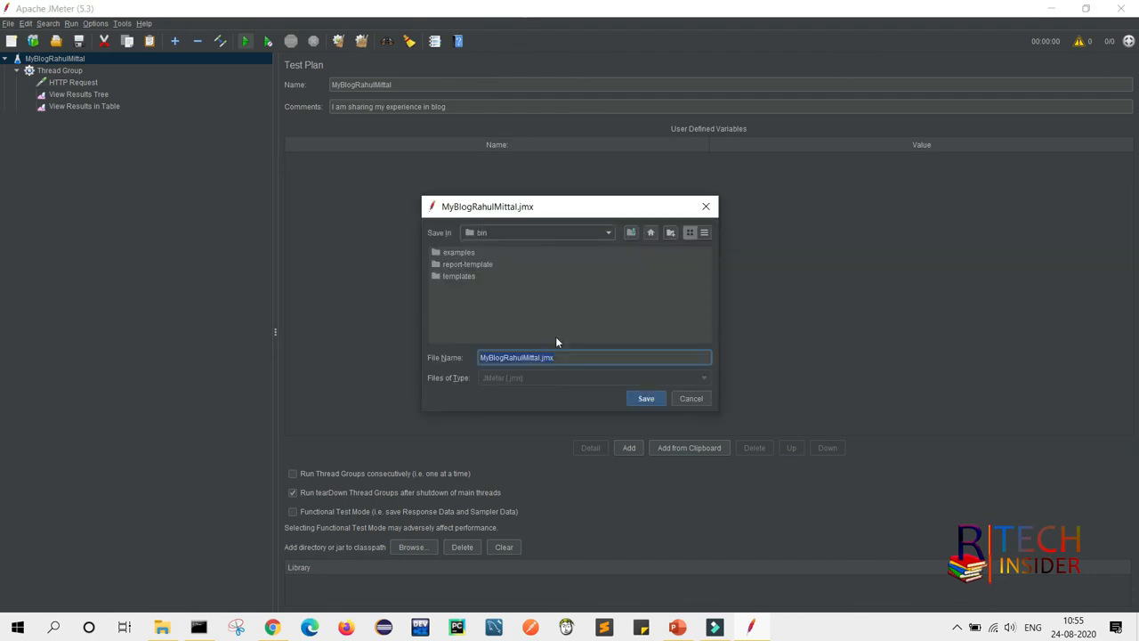
left_click(609, 233)
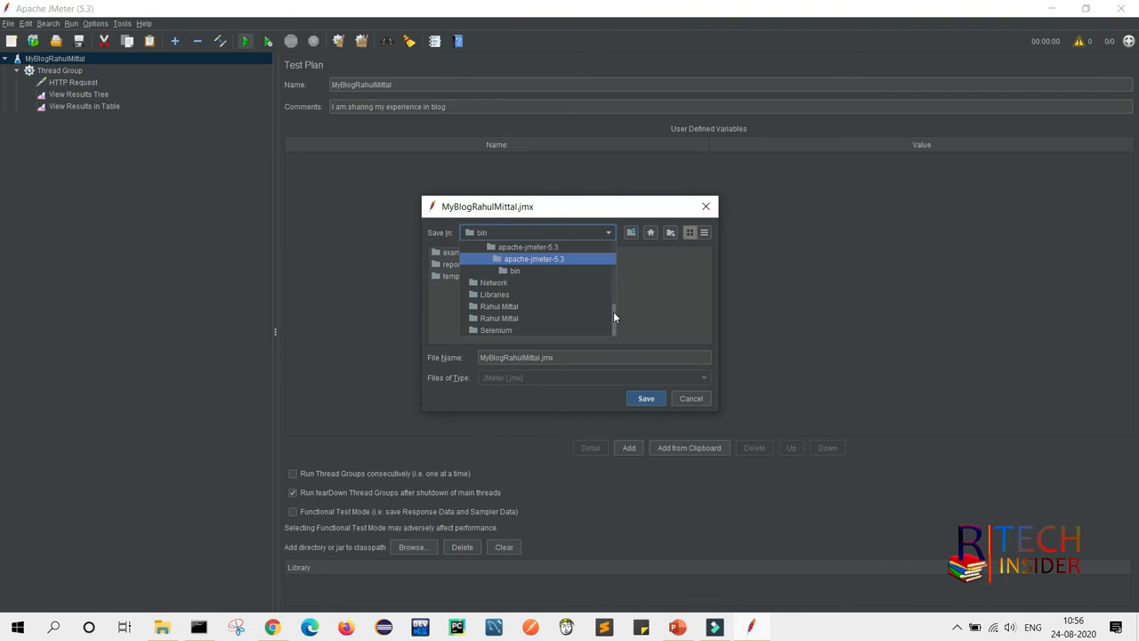
left_click_drag(613, 312, 611, 286)
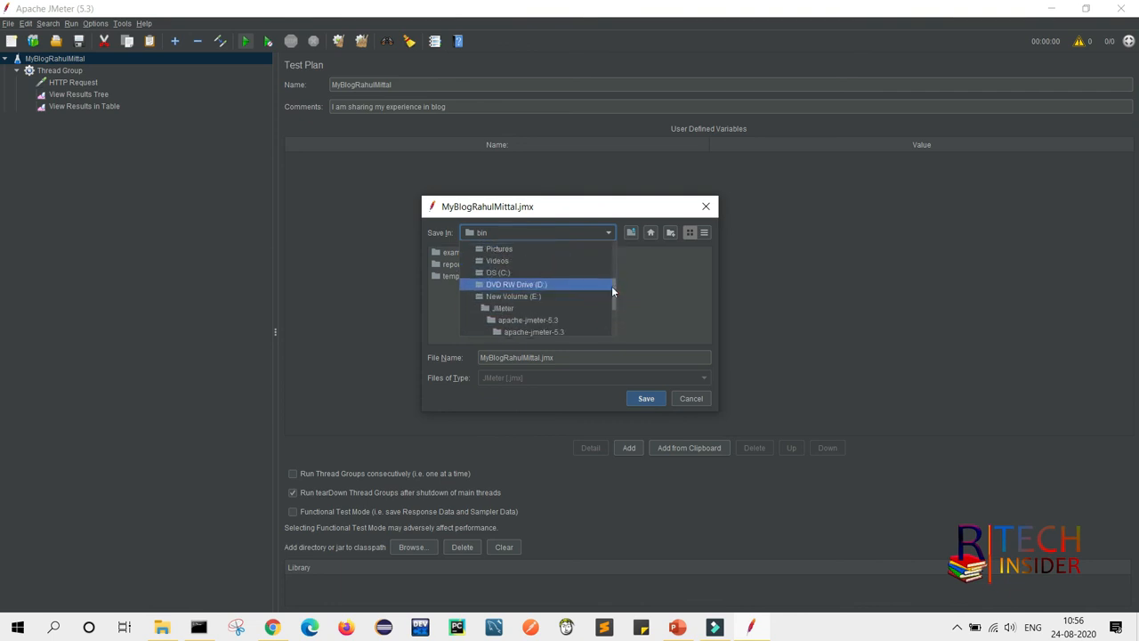
left_click(506, 310)
double_click(469, 289)
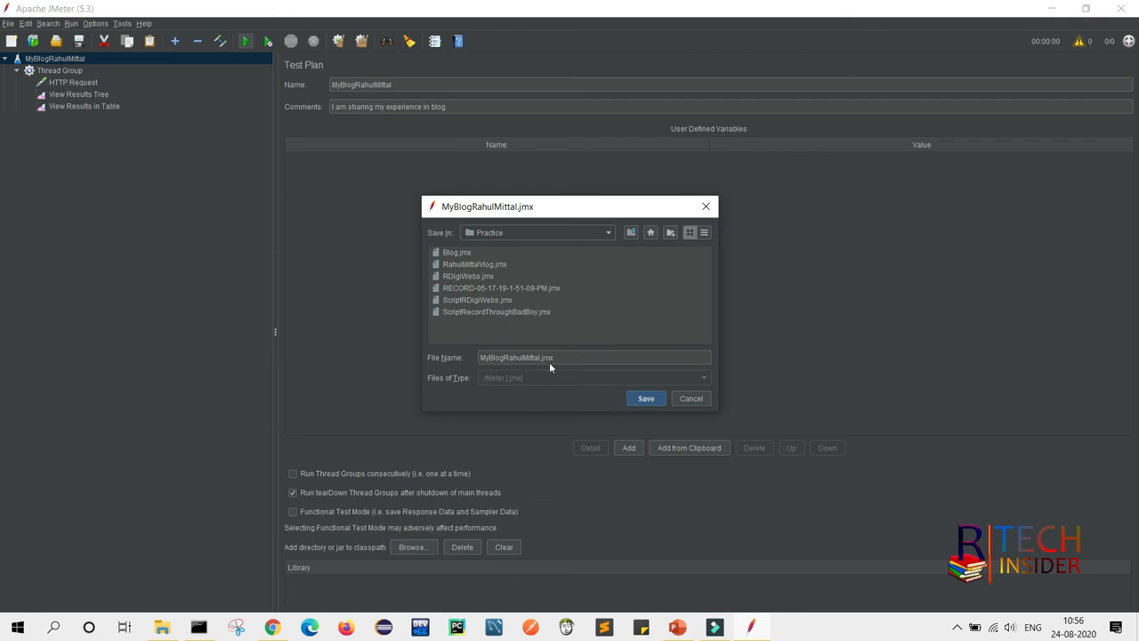
left_click(647, 399)
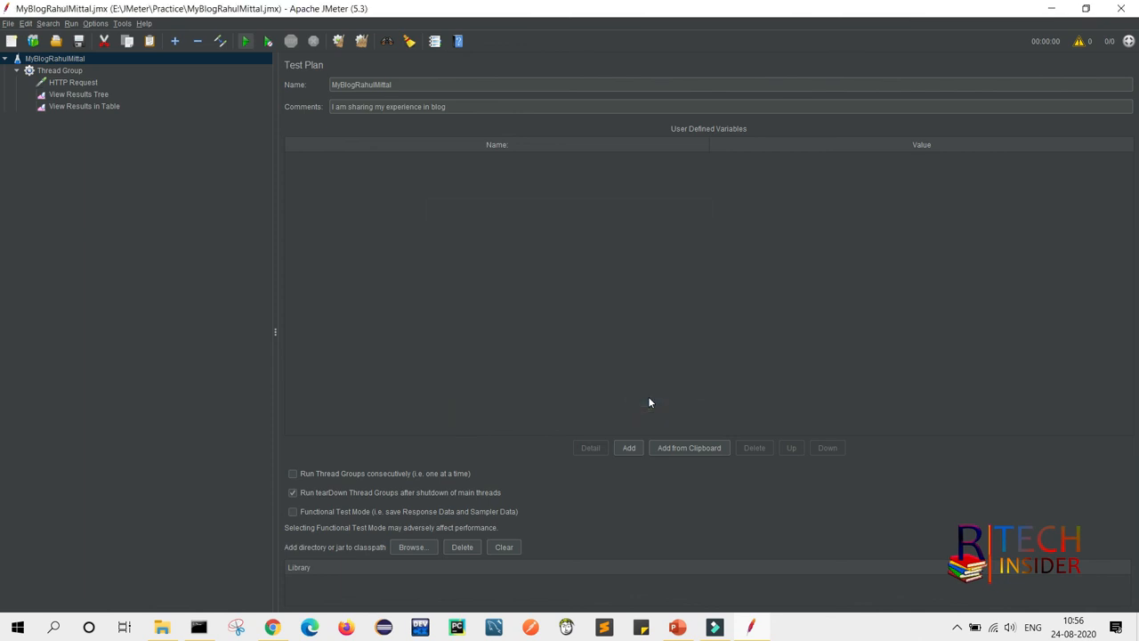
key("ctrl+r")
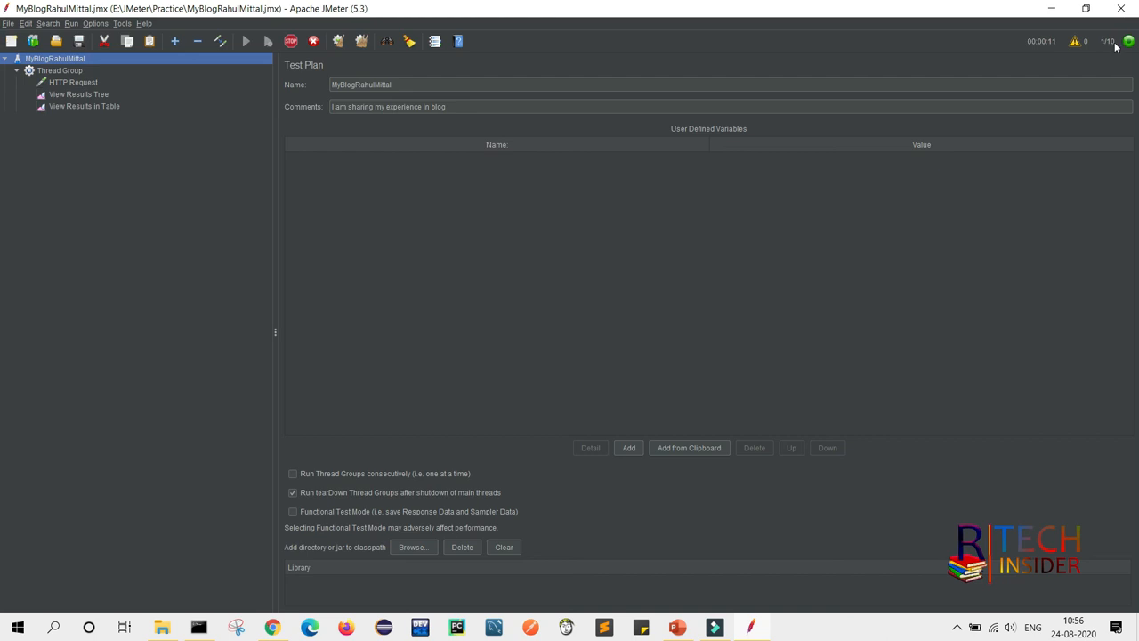
Step: Examine the run's results in both listeners, including the second sample's sampler result, request and response data in View Results Tree
left_click(60, 97)
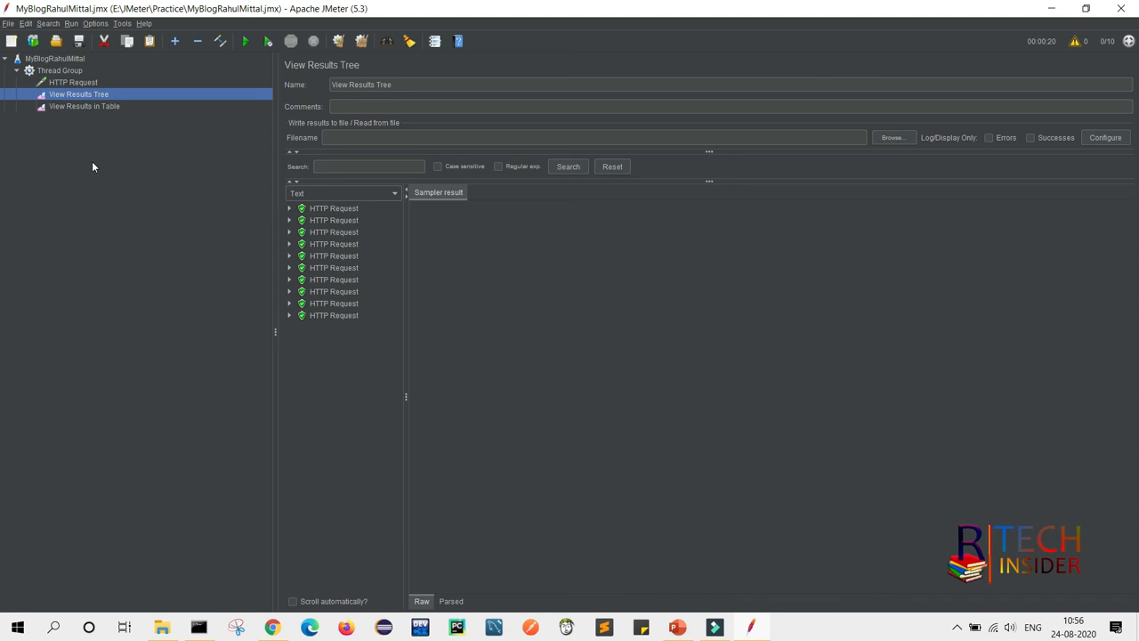
left_click(78, 106)
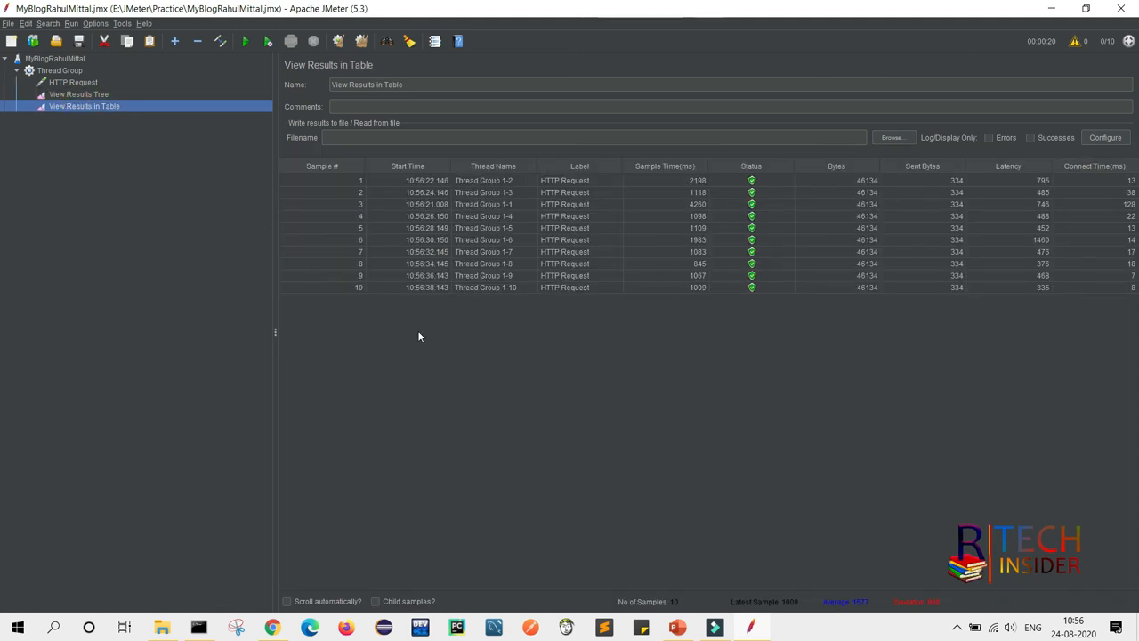
left_click(68, 94)
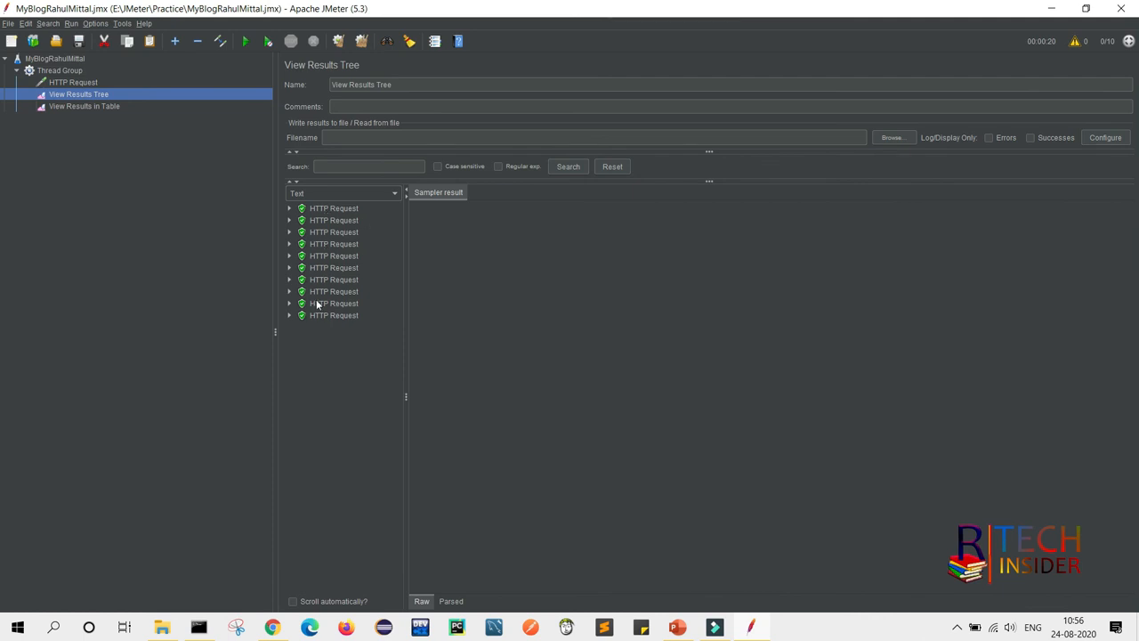
left_click(326, 209)
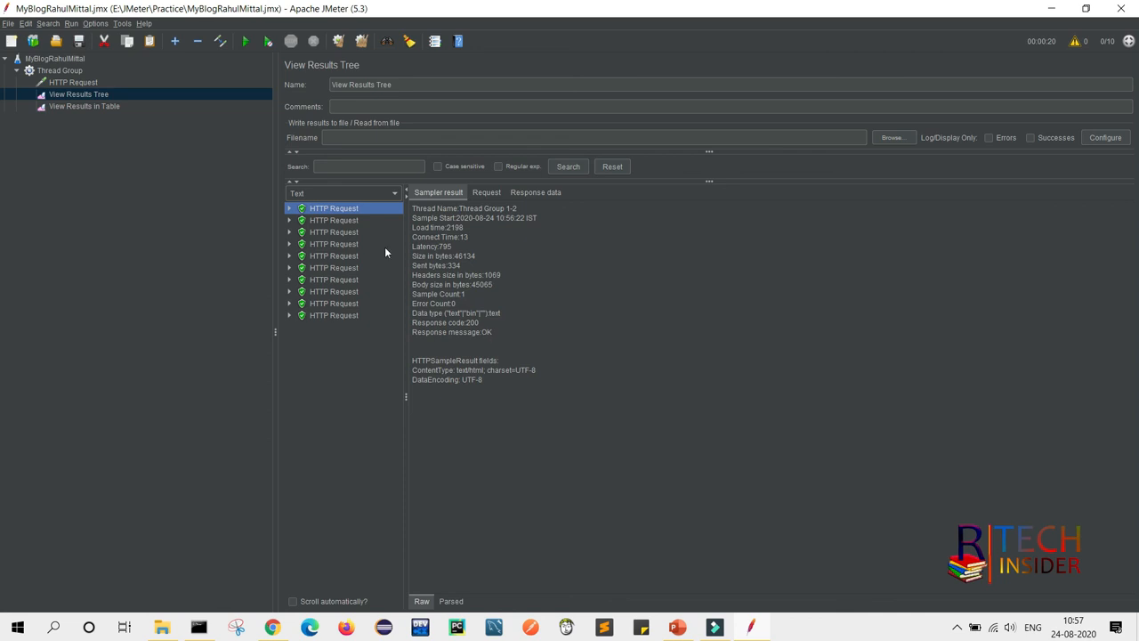
left_click(328, 220)
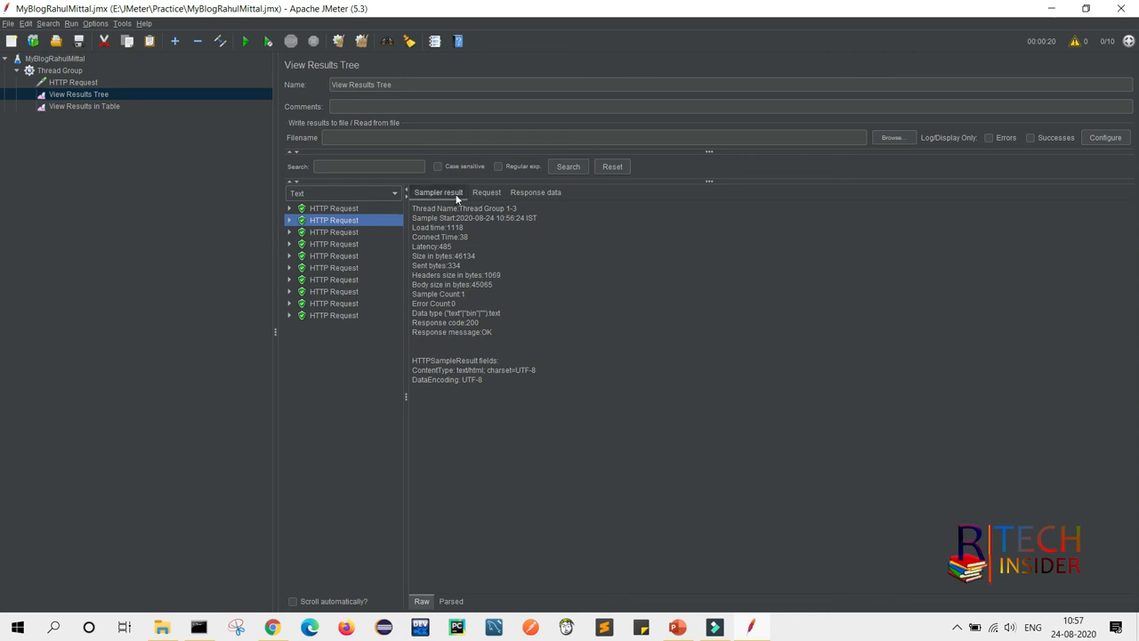
left_click(483, 193)
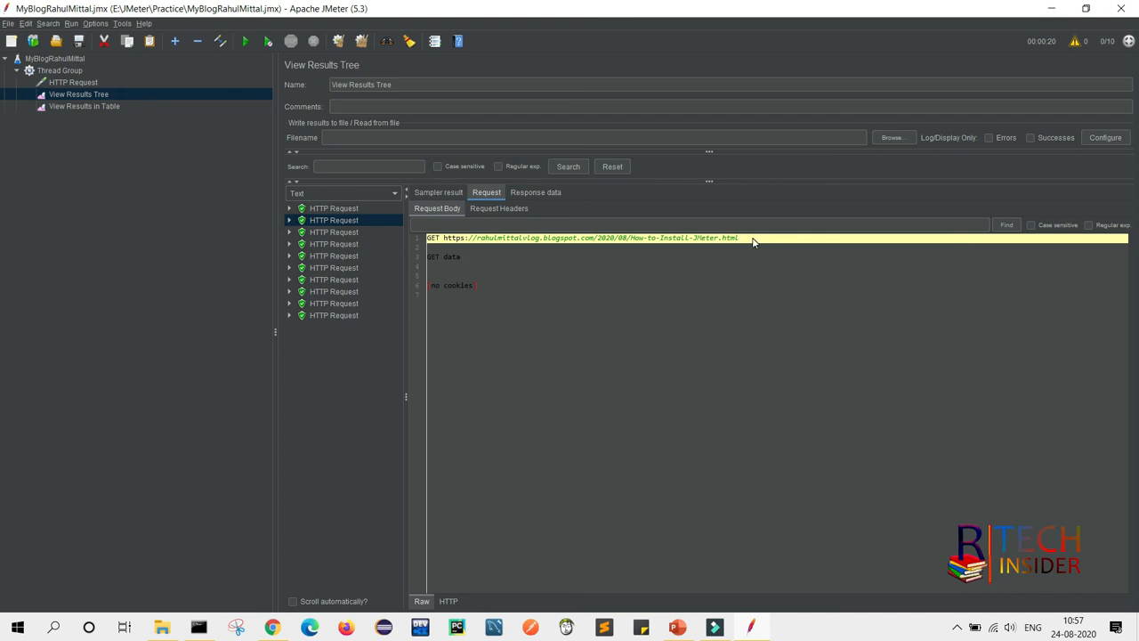
left_click(529, 194)
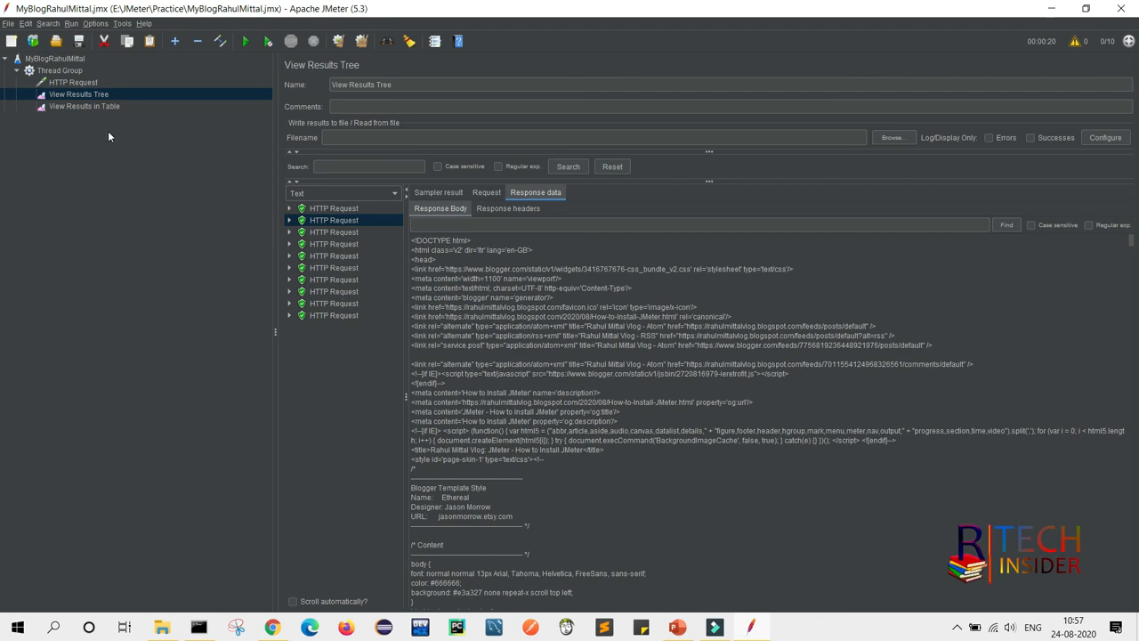
Step: Review the thread group and HTTP request settings again and return to the View Results Tree listener
left_click(60, 71)
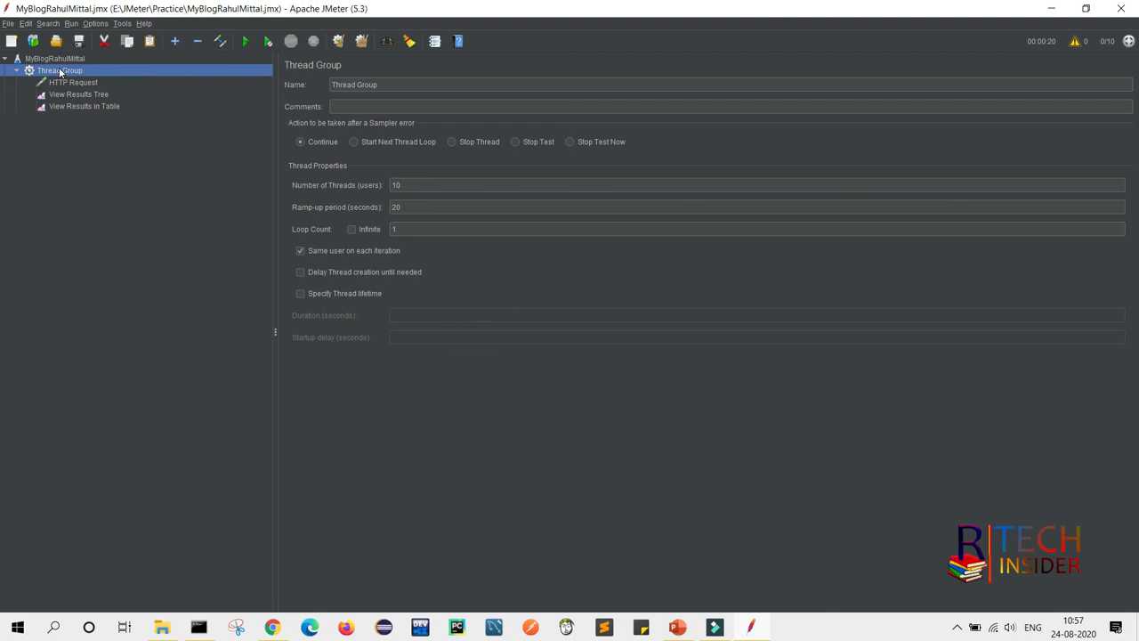
left_click(68, 83)
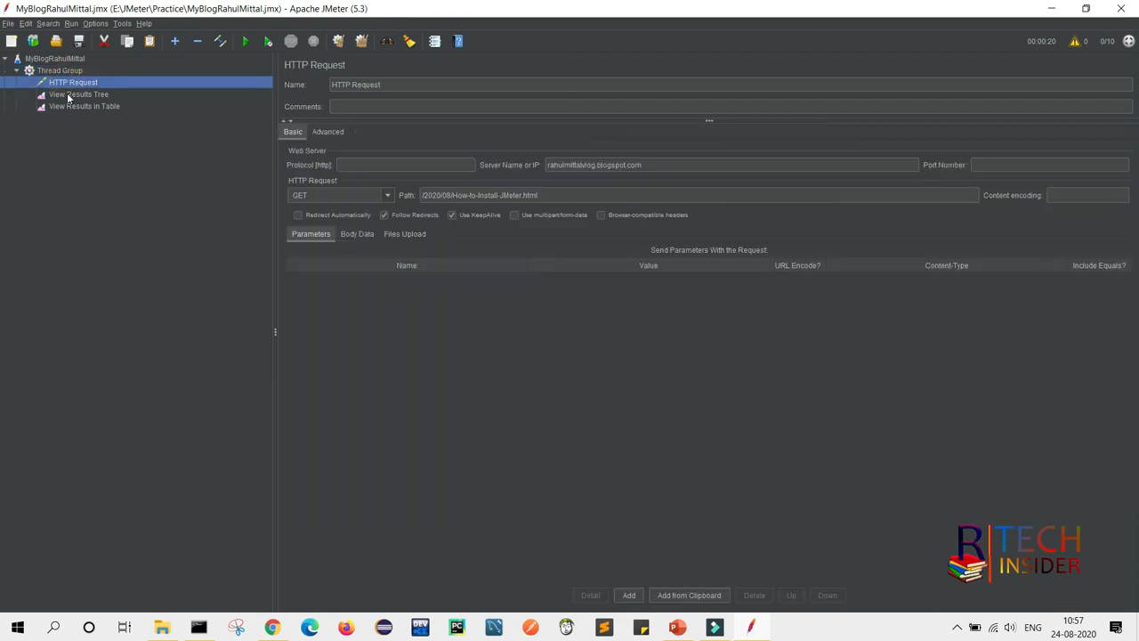
left_click(68, 95)
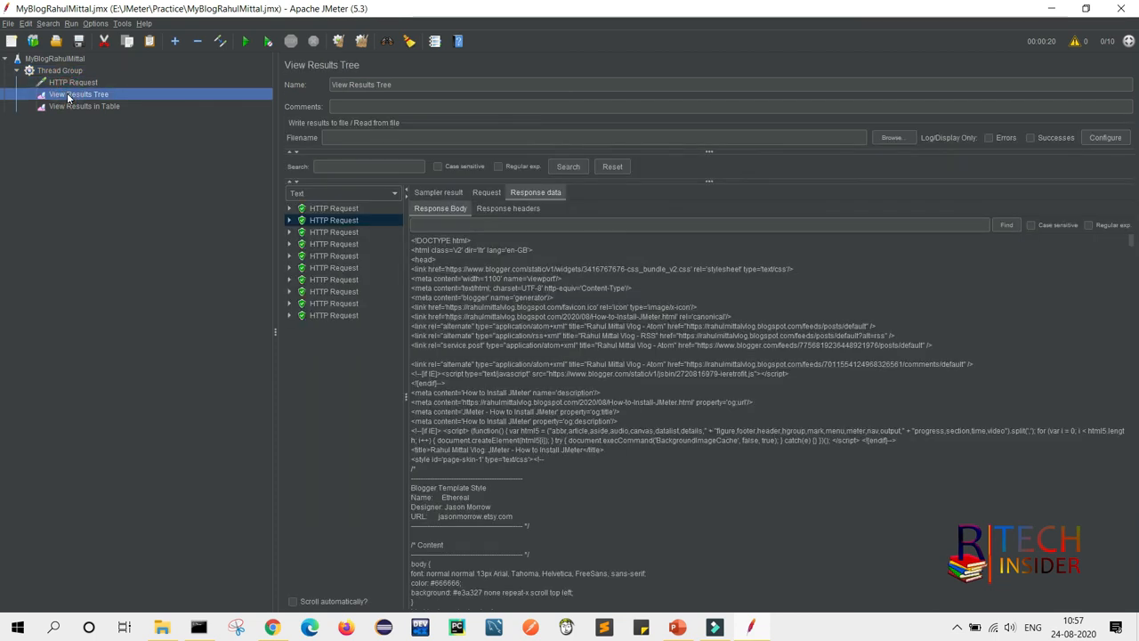